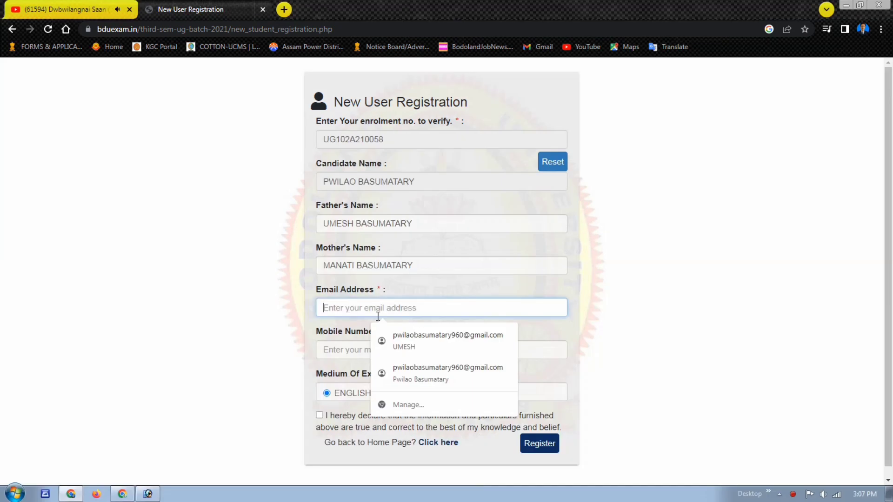
Step: Register with the saved e-mail and mobile number, tick the declaration, and confirm submission
left_click(366, 372)
left_click(328, 350)
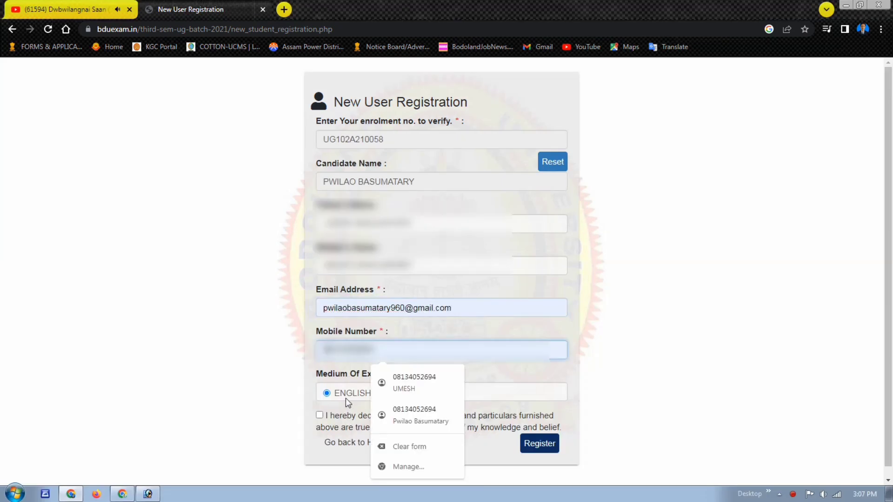
key("BackSpace")
left_click(656, 350)
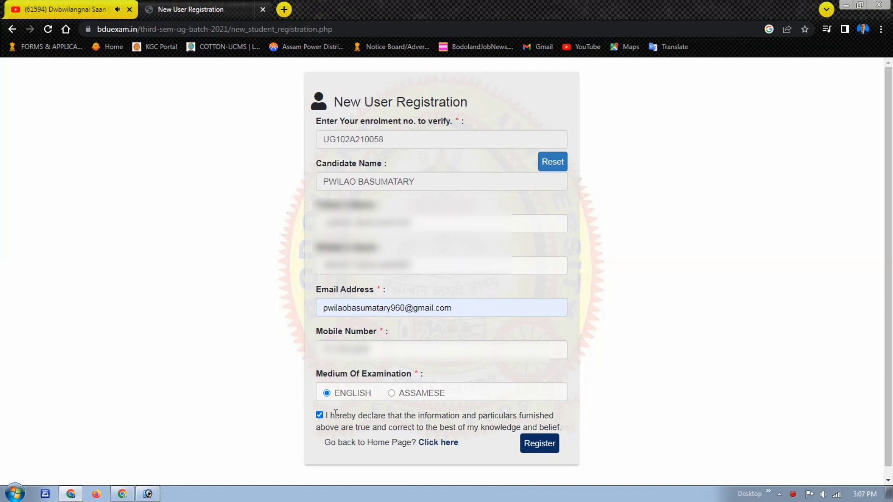
left_click(536, 444)
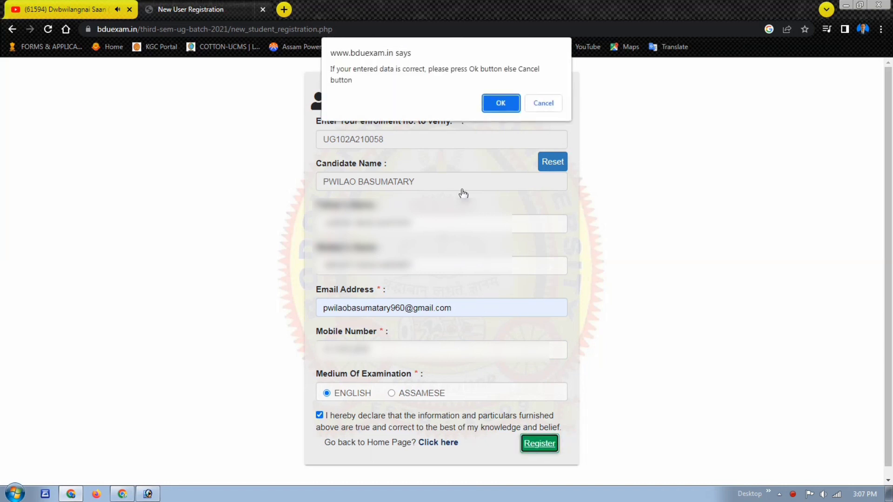
left_click(499, 104)
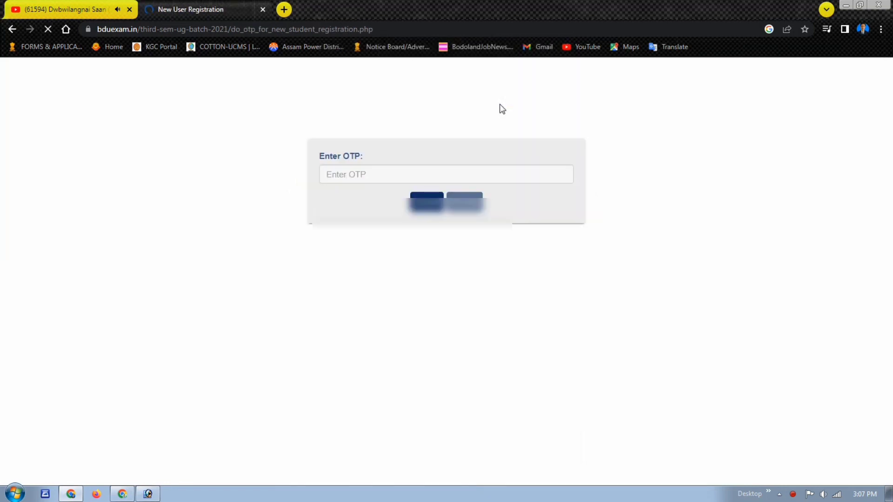
Step: Type the received OTP into the Enter OTP field and submit it
left_click(398, 175)
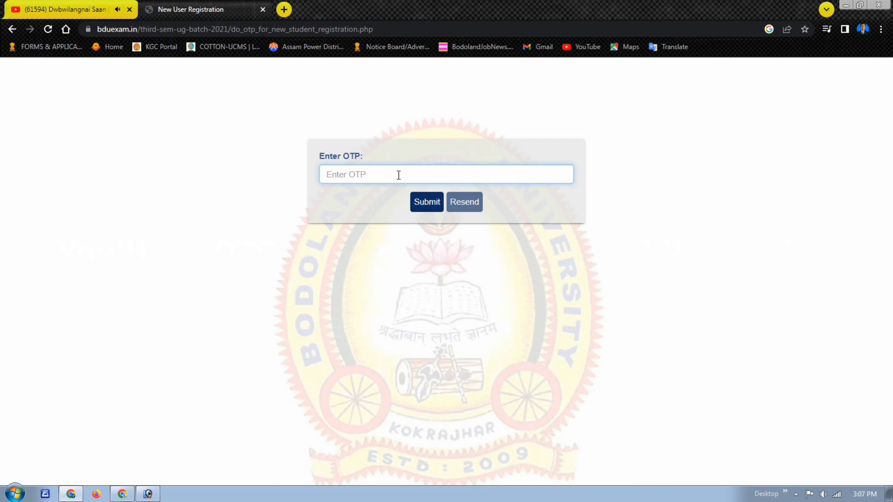
left_click(426, 202)
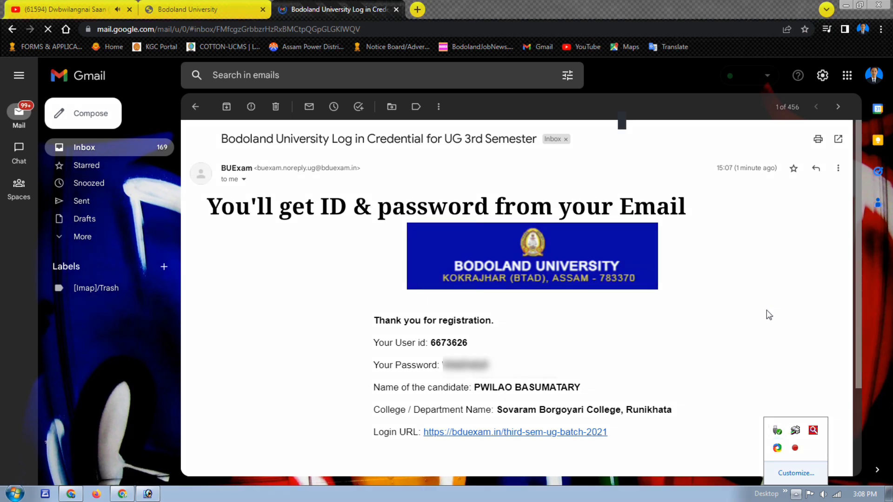
Step: Select the new user id in the Gmail credential e-mail and return to the portal tab
key("ctrl+Print")
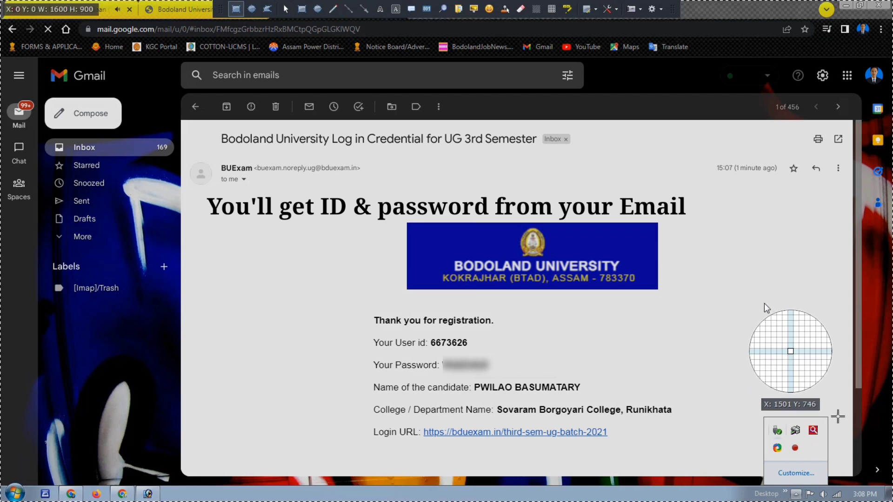
left_click(838, 416)
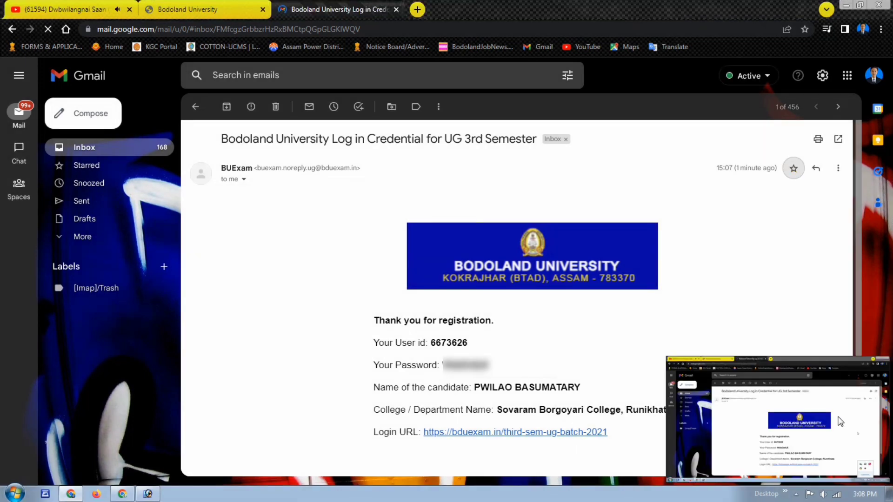
double_click(453, 343)
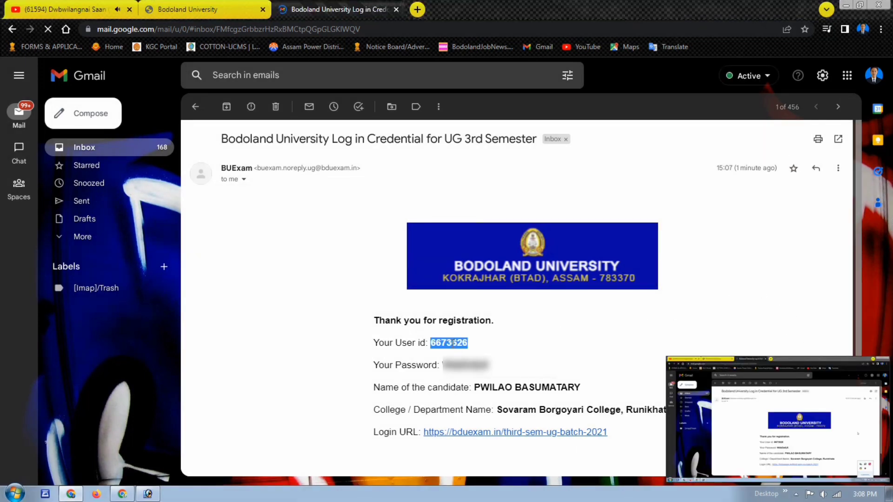
left_click(215, 13)
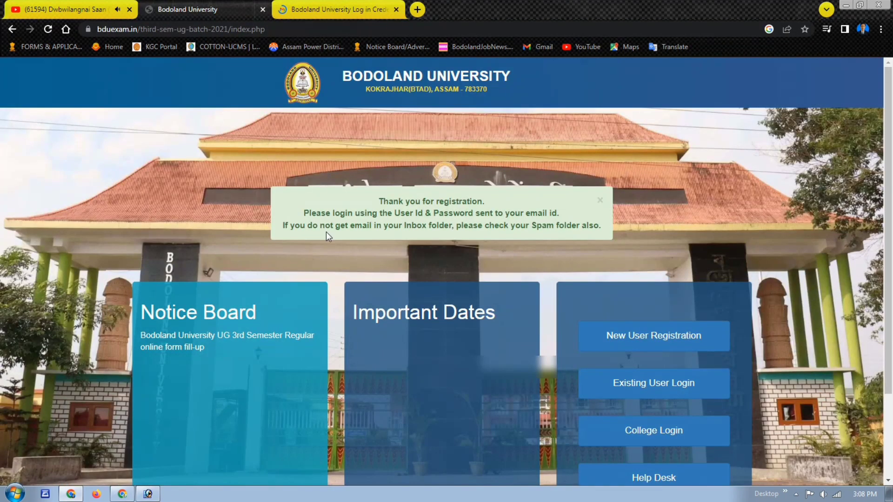
Step: On Existing User Login, clear the autofilled fields and enter the new user id
left_click(620, 383)
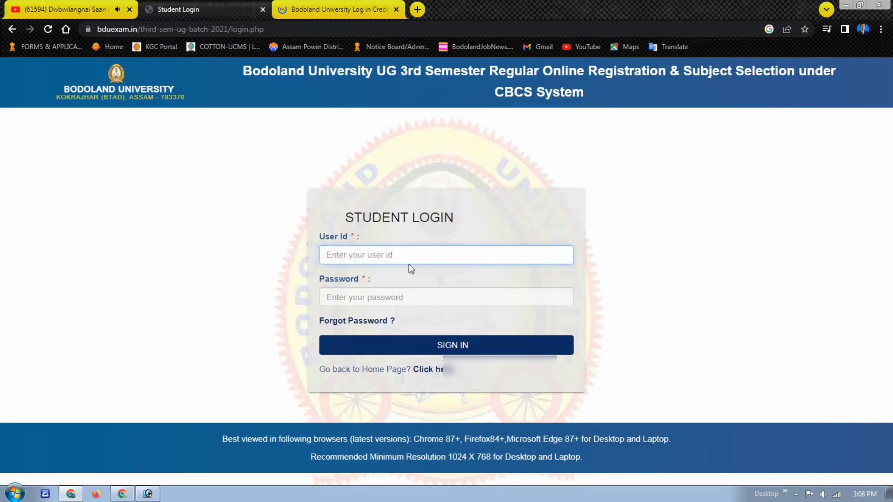
left_click(396, 252)
left_click(364, 297)
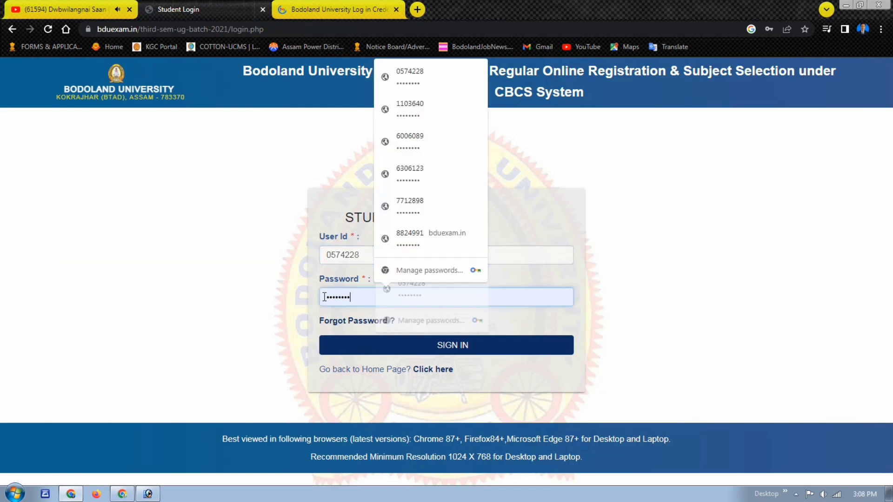
key("ctrl+a")
key("BackSpace")
key("shift+Tab")
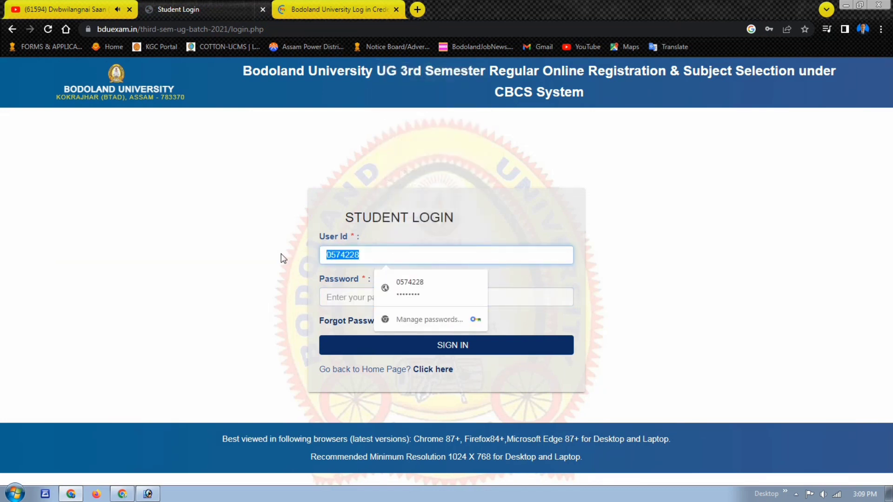
key("BackSpace")
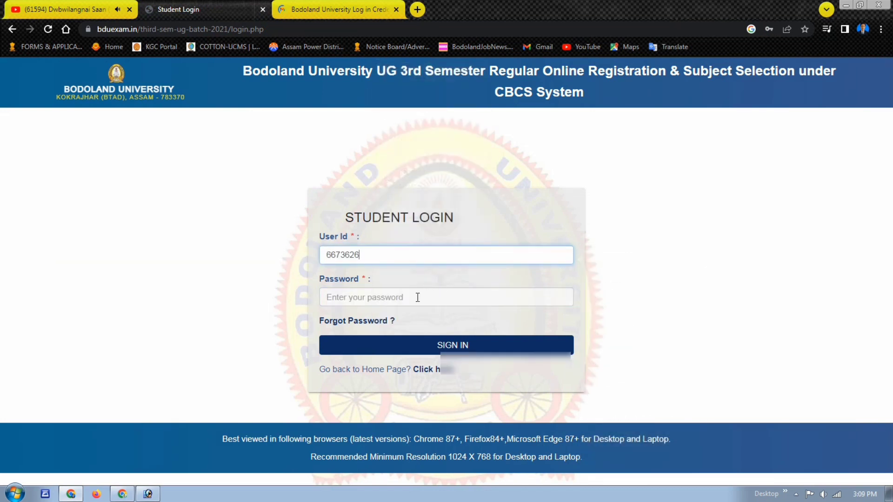
Step: Copy the password from the Gmail e-mail, paste it into the login form, and sign in
left_click(418, 298)
left_click(345, 8)
double_click(466, 366)
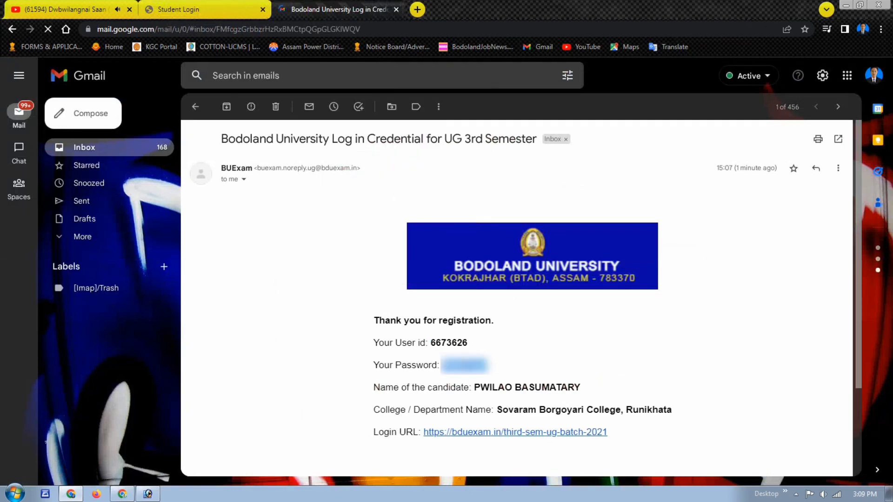
left_click(198, 10)
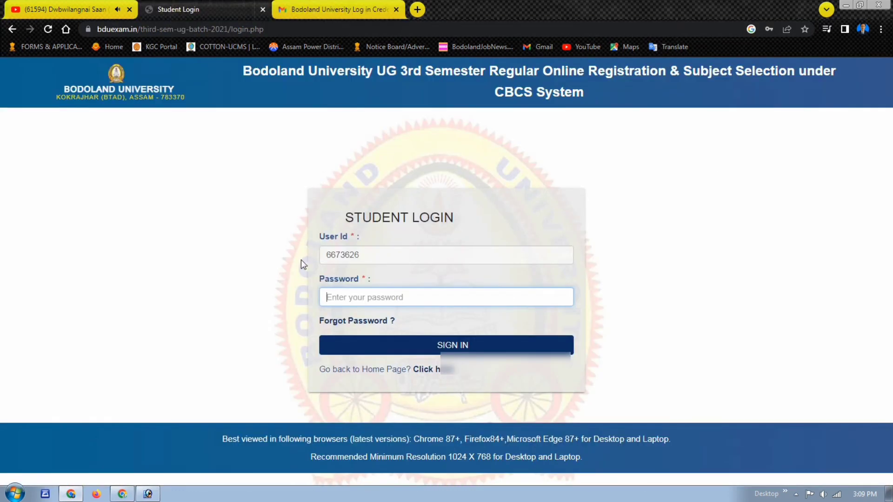
key("ctrl+v")
left_click(435, 345)
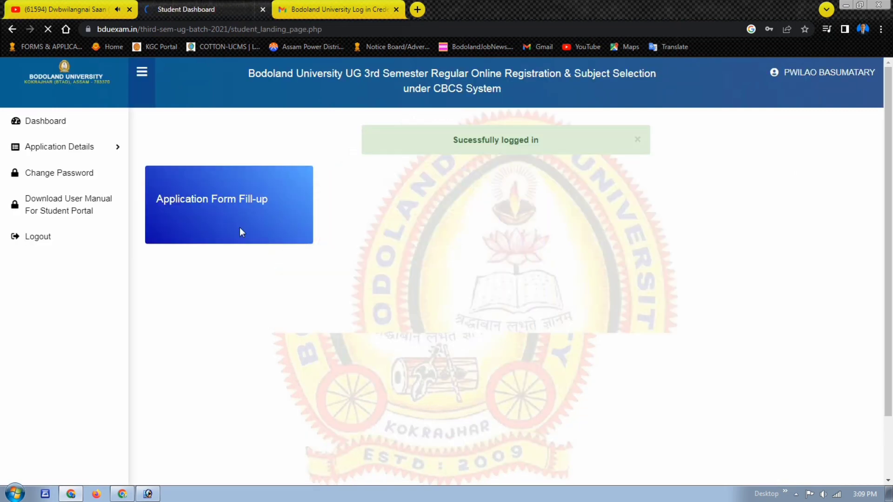
Step: Dismiss the save-password prompt, open Application Form Fill-up, and set caste to ST
left_click(746, 188)
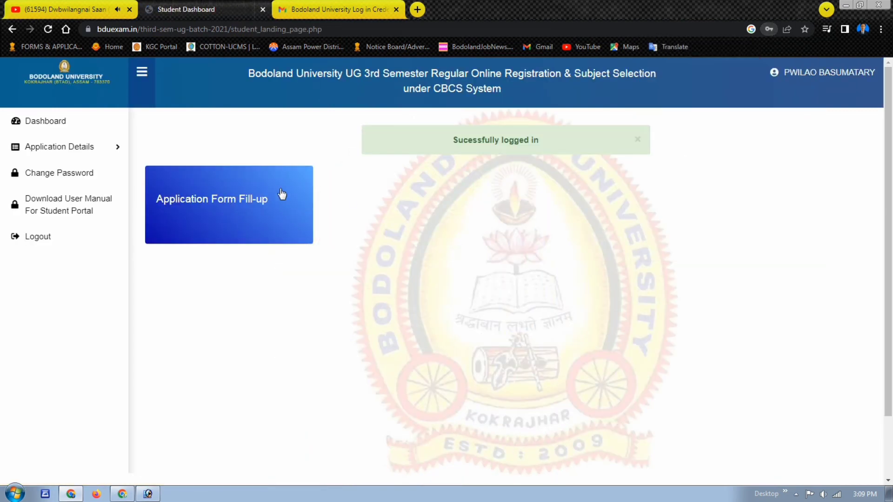
left_click(231, 201)
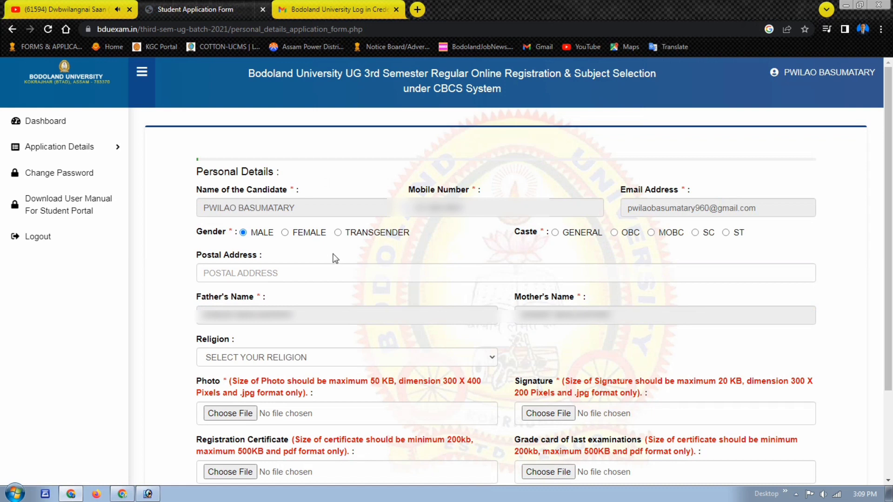
left_click(726, 233)
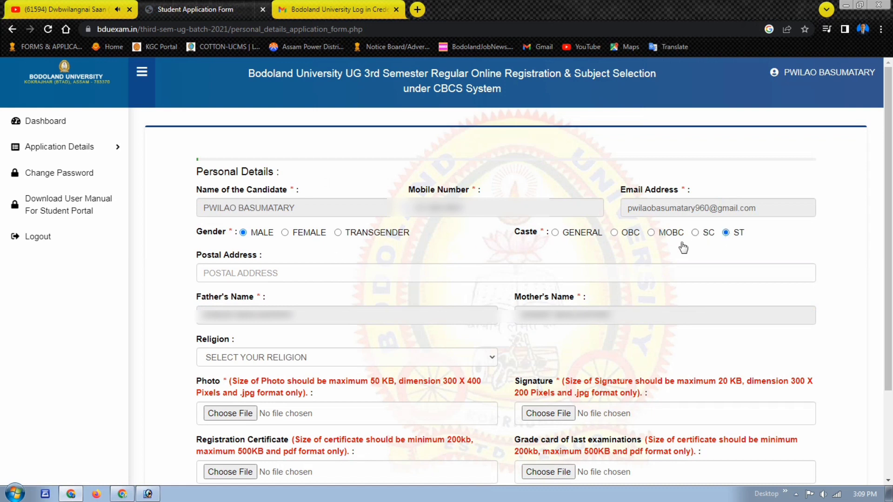
Step: Enter the postal address and choose HINDUISM as the religion
left_click(275, 274)
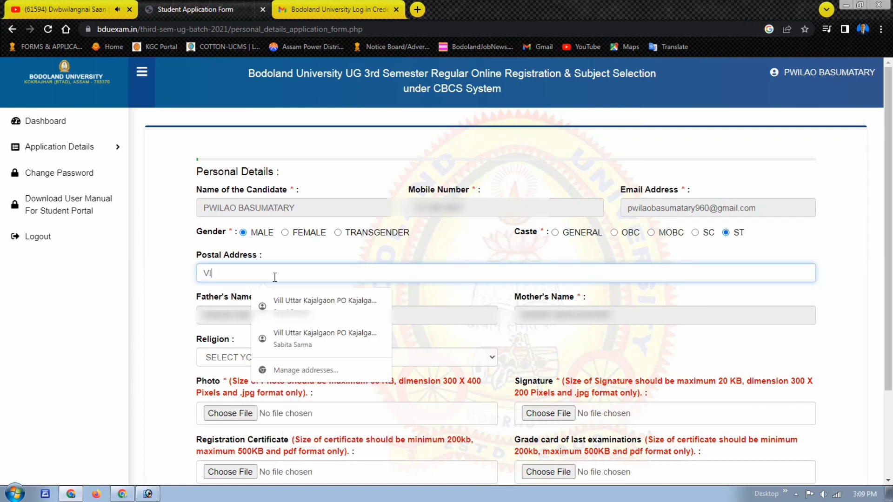
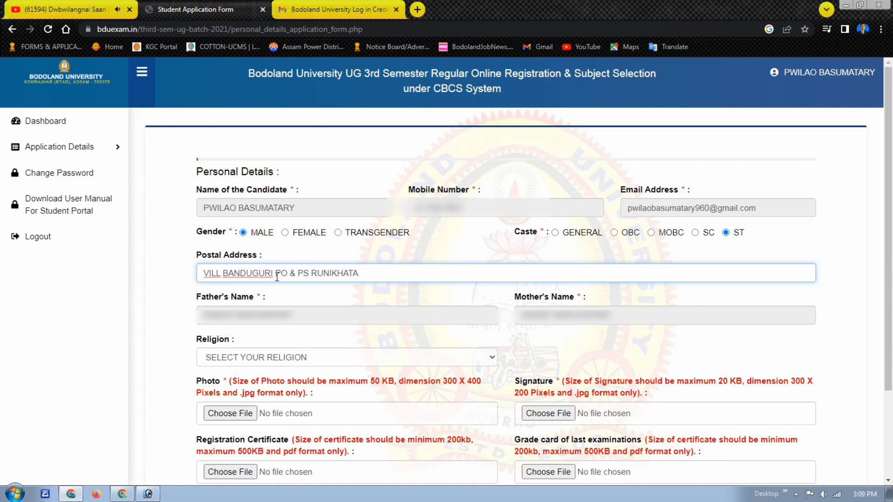
left_click(325, 358)
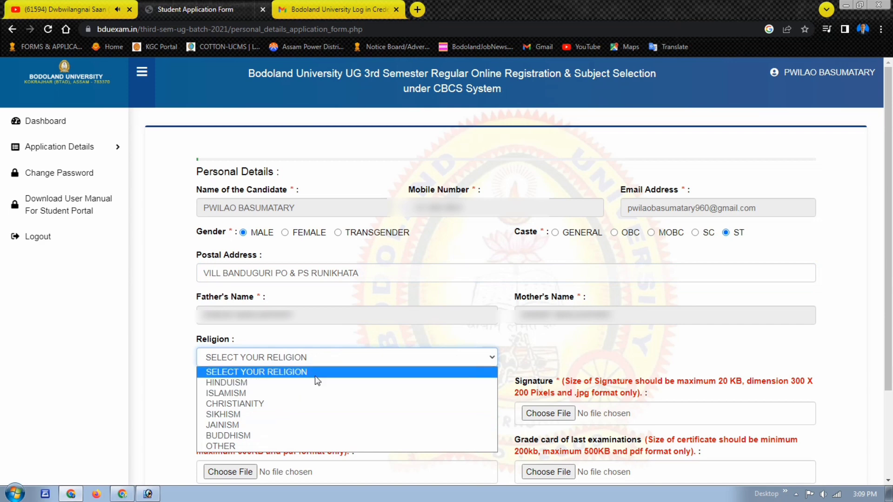
left_click(317, 382)
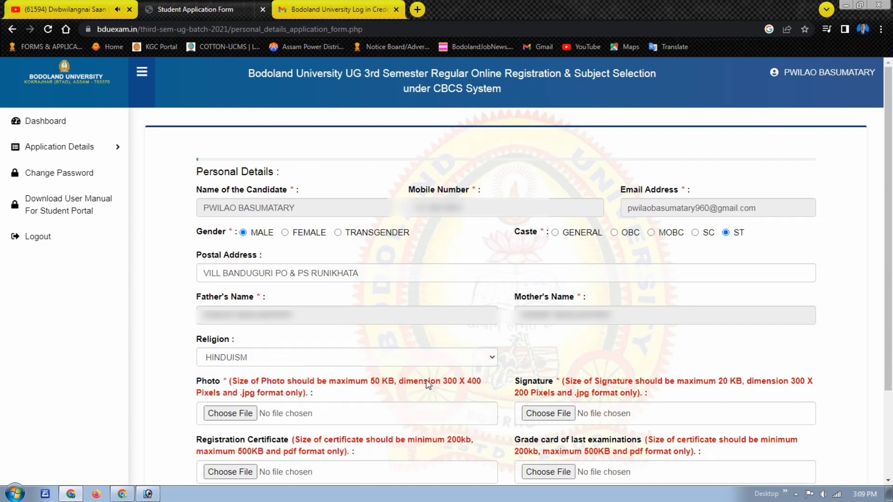
scroll(427, 382, "down", 2)
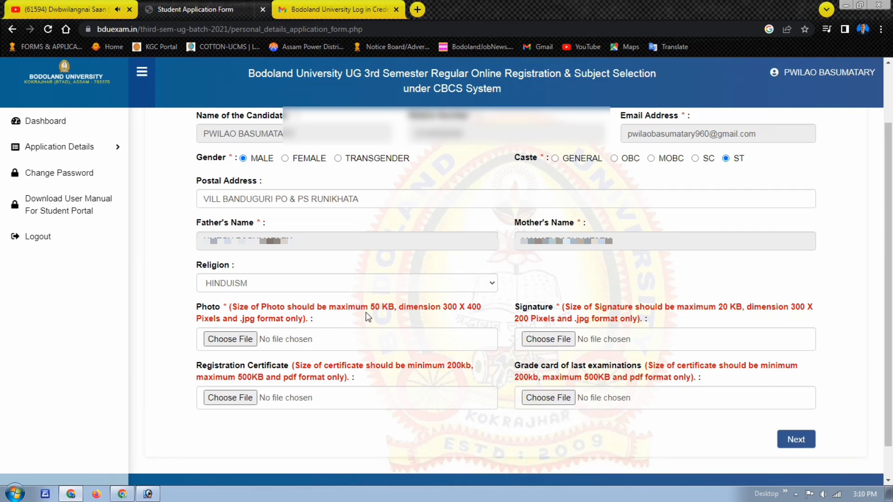
Step: Set the Crop tool to 300 × 400 px and crop the maximized portrait photo with it
left_click(148, 494)
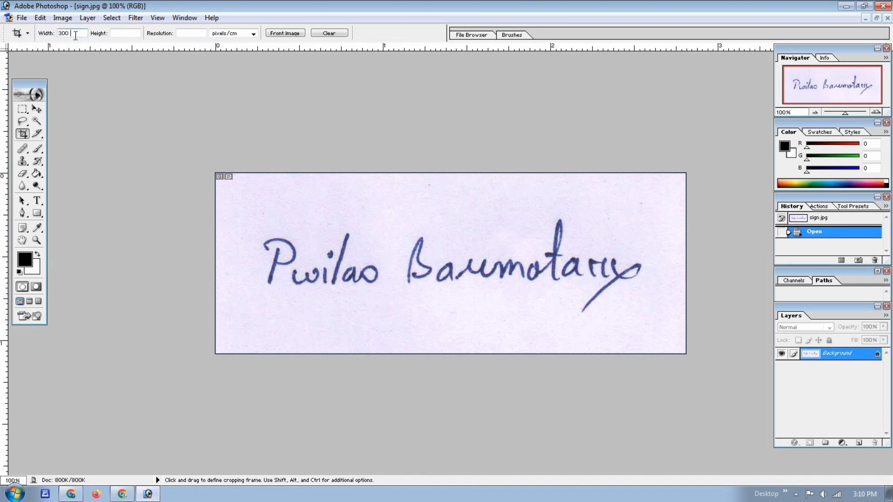
type("x")
key("Tab")
left_click(876, 20)
left_click_drag(199, 60, 584, 299)
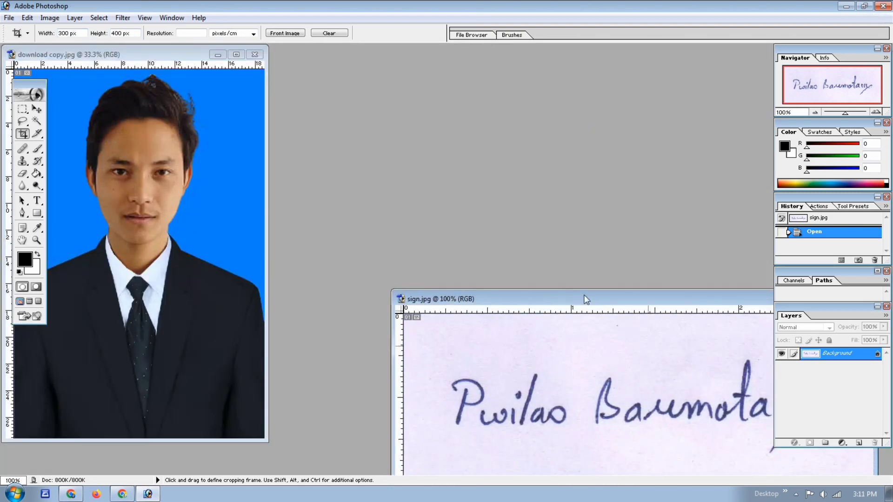
left_click(219, 84)
double_click(241, 55)
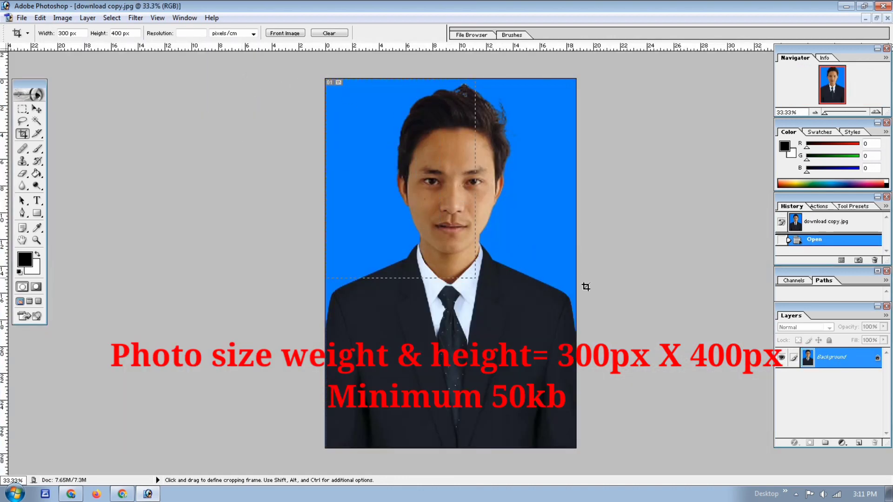
left_click_drag(768, 358, 872, 414)
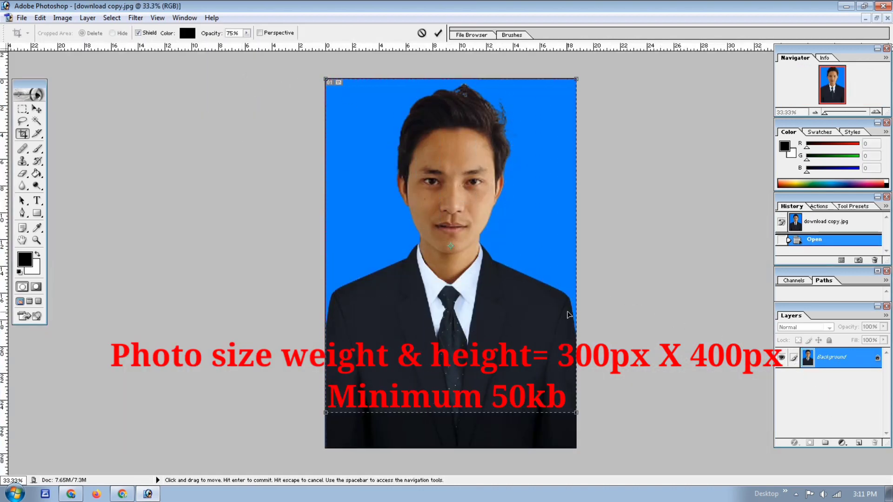
key("Return")
key("ctrl+0")
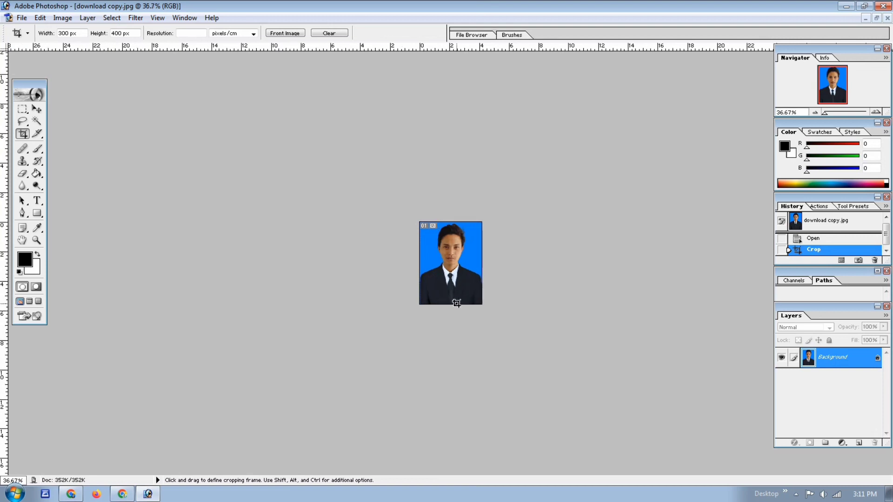
Step: In Save for Web, set JPEG quality to 88 and save as download-copy on the Desktop
key("ctrl+alt+shift+s")
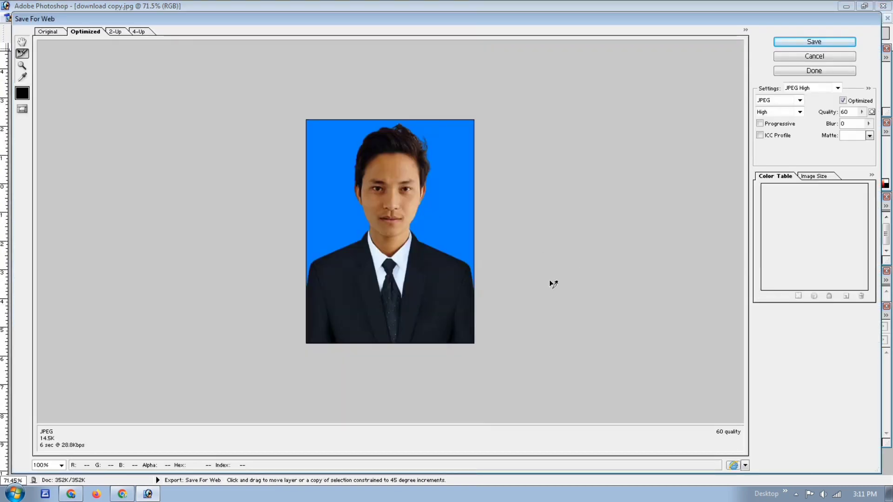
left_click(800, 112)
left_click(780, 147)
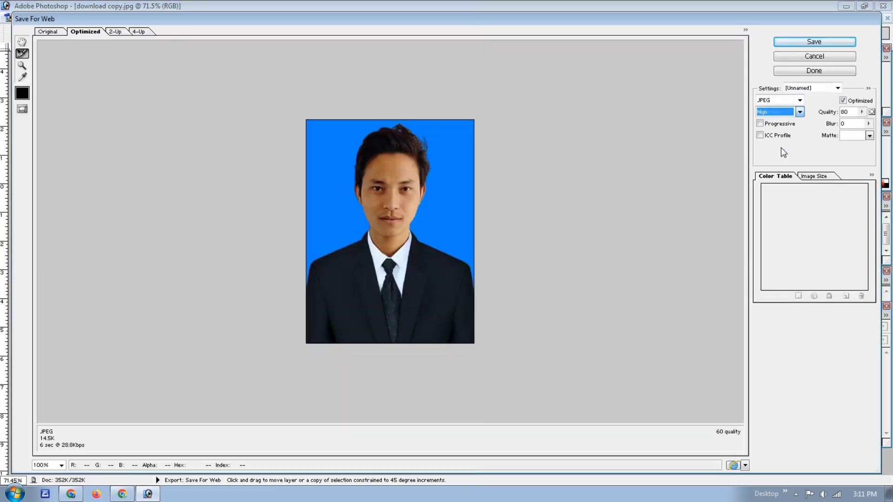
left_click_drag(852, 128, 864, 124)
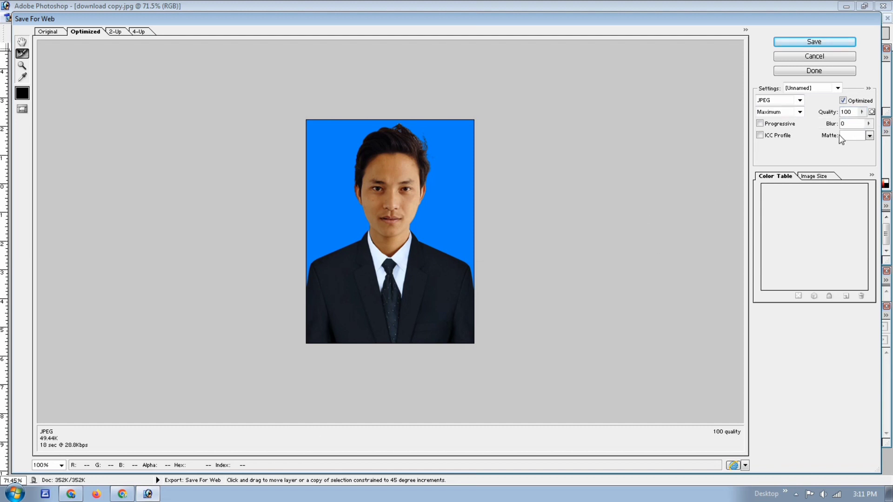
left_click(862, 112)
left_click_drag(857, 128, 845, 144)
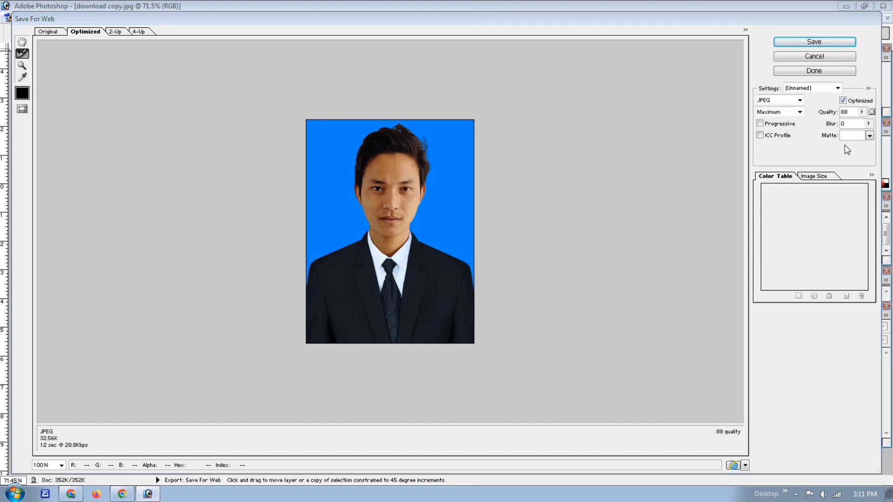
key("Return")
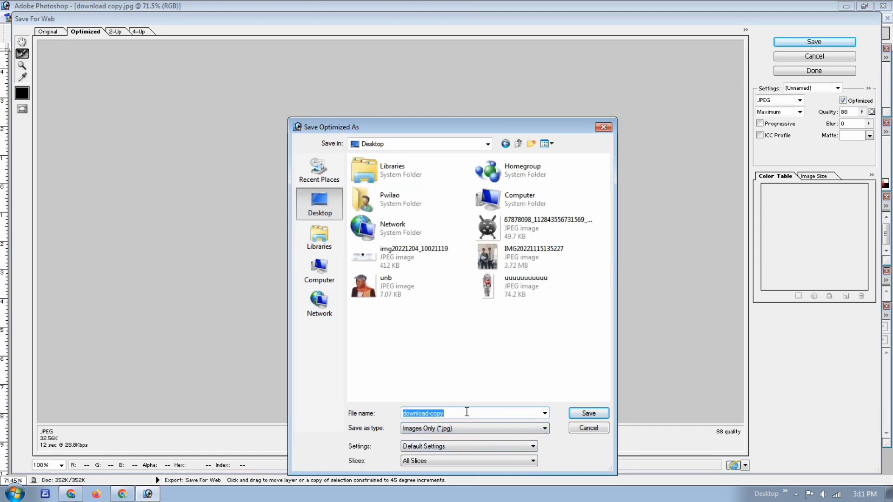
key("Return")
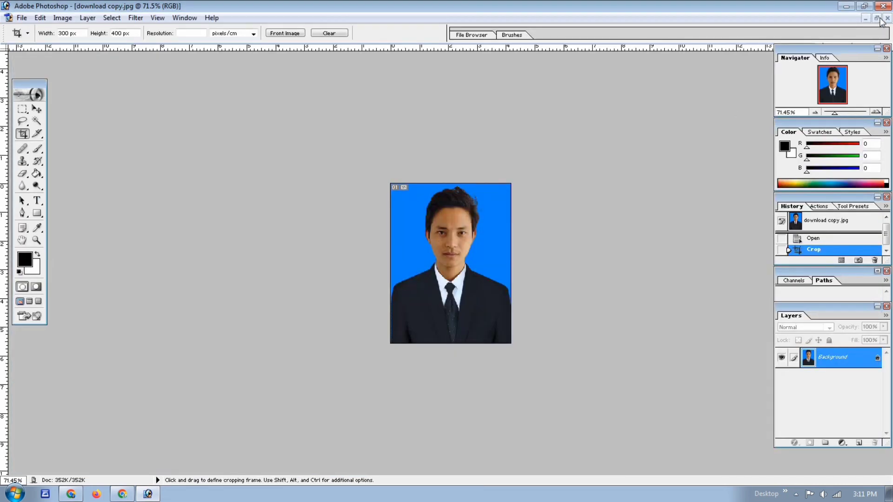
Step: Check the form's signature requirements, set crop height to 200 px, and maximize sign.jpg
left_click(877, 18)
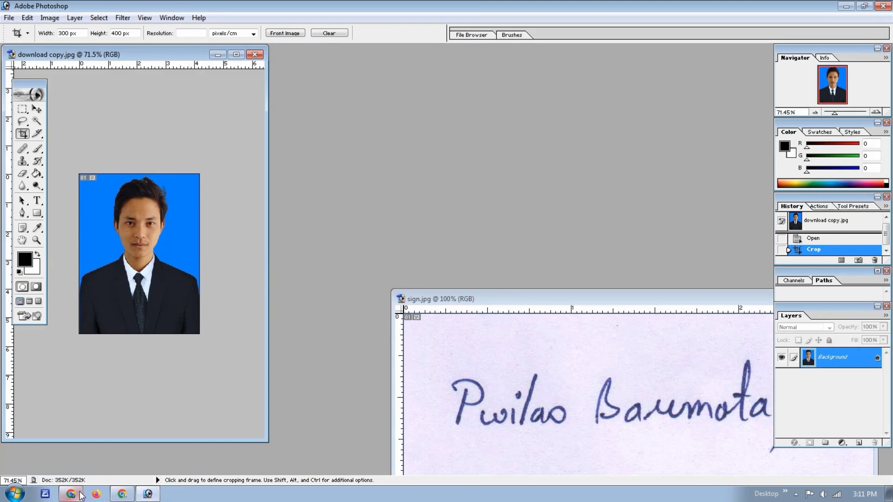
left_click(70, 494)
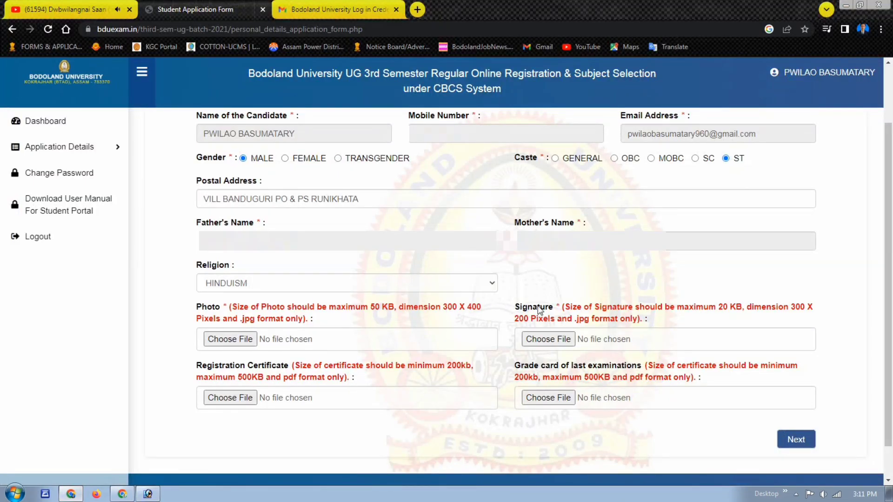
left_click(147, 494)
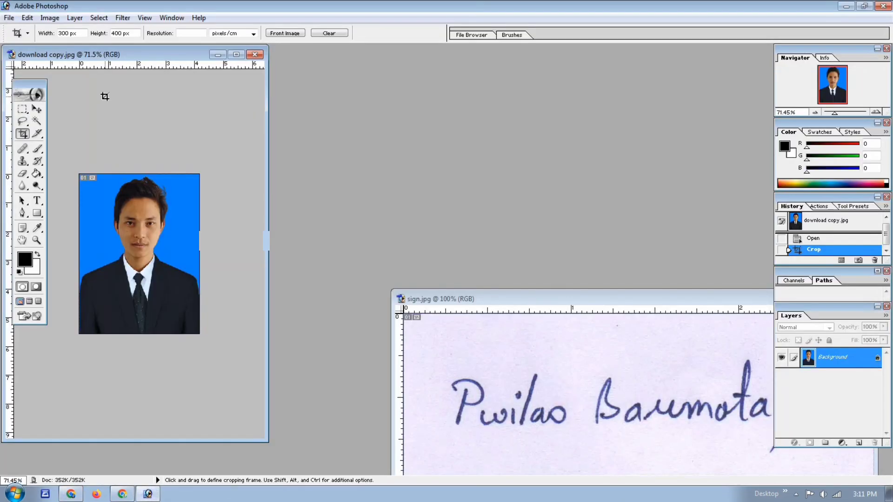
left_click_drag(124, 34, 110, 36)
left_click_drag(720, 299, 460, 91)
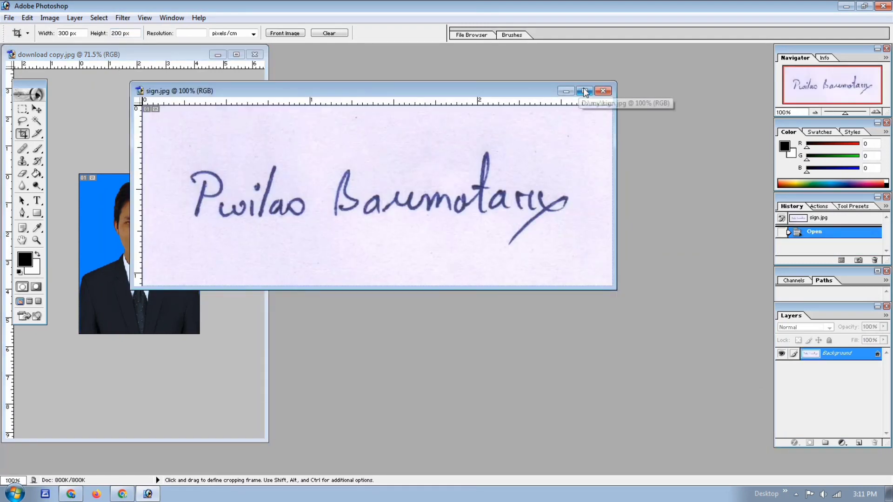
left_click(585, 91)
Step: Frame the whole handwritten signature in the 300 × 200 crop box and apply the crop
left_click_drag(215, 173, 487, 353)
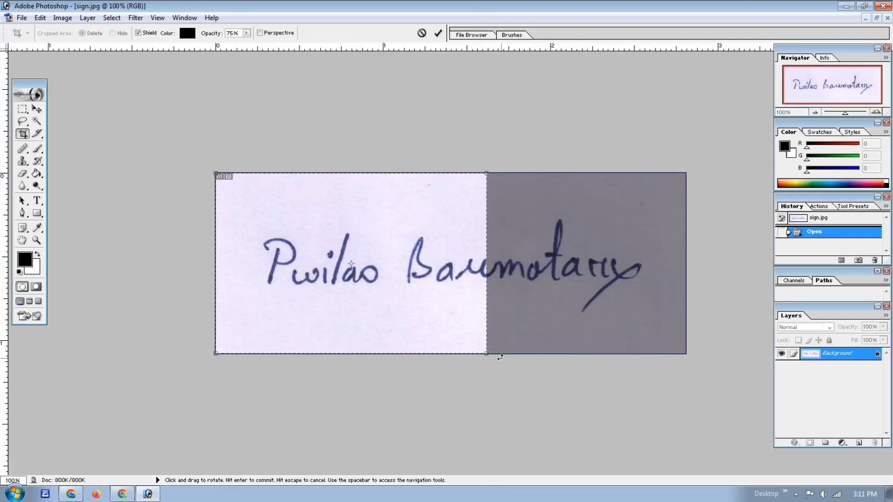
key("ctrl+minus")
left_click_drag(431, 286, 451, 285)
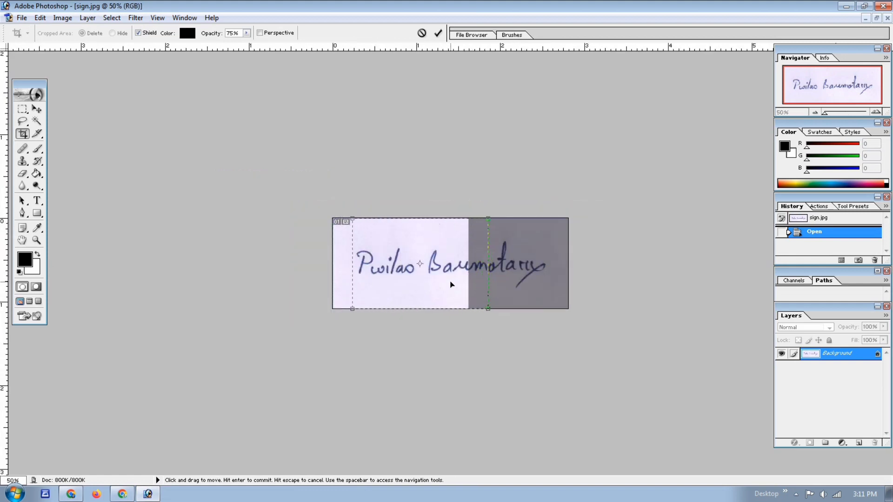
left_click_drag(488, 309, 556, 338)
key("Up")
key("Up")
key("Up")
key("Up")
key("Up")
key("Up")
key("Up")
key("Up")
key("Up")
key("Up")
key("Up")
key("Up")
key("Up")
key("Up")
key("Up")
key("Up")
key("Up")
key("Up")
key("Up")
key("Up")
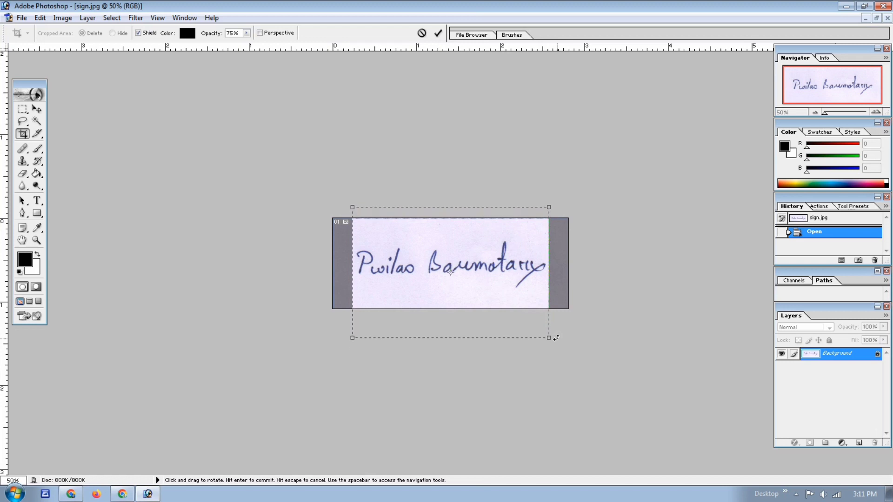
key("Up")
key("Up")
key("Up")
key("Up")
key("Up")
key("Up")
key("Up")
key("Up")
key("Up")
key("Up")
key("Return")
key("ctrl+0")
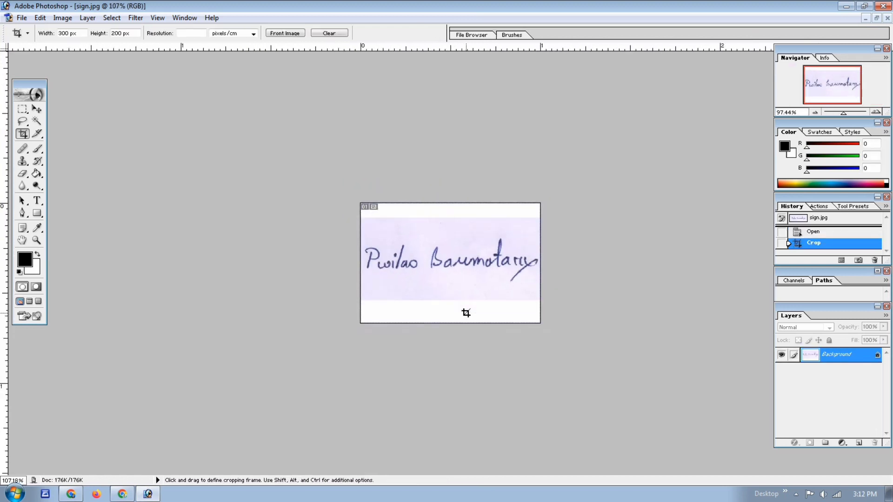
key("ctrl+alt+shift+s")
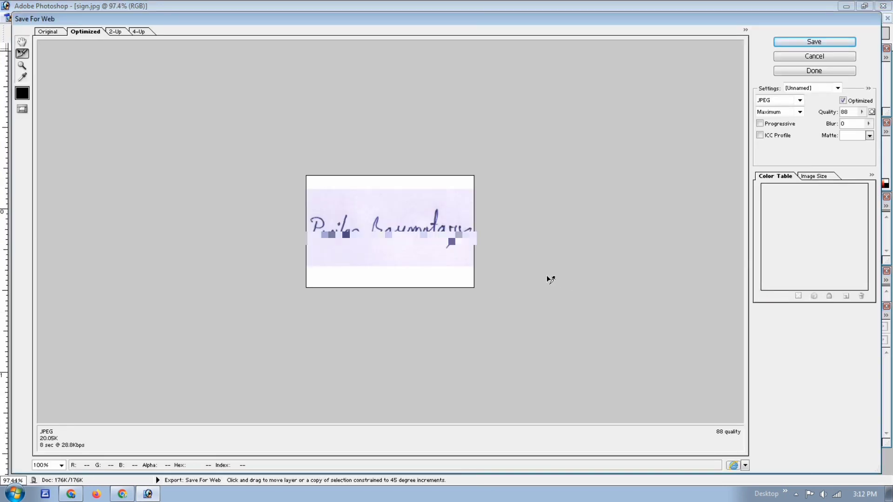
Step: Lower the signature's JPEG quality to 75 and save it as sign on the Desktop
left_click(75, 493)
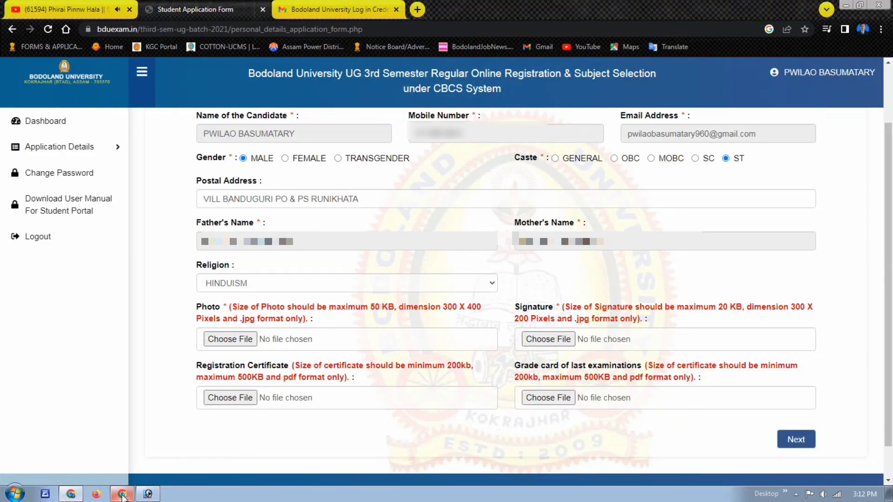
left_click(148, 493)
left_click_drag(861, 115, 848, 150)
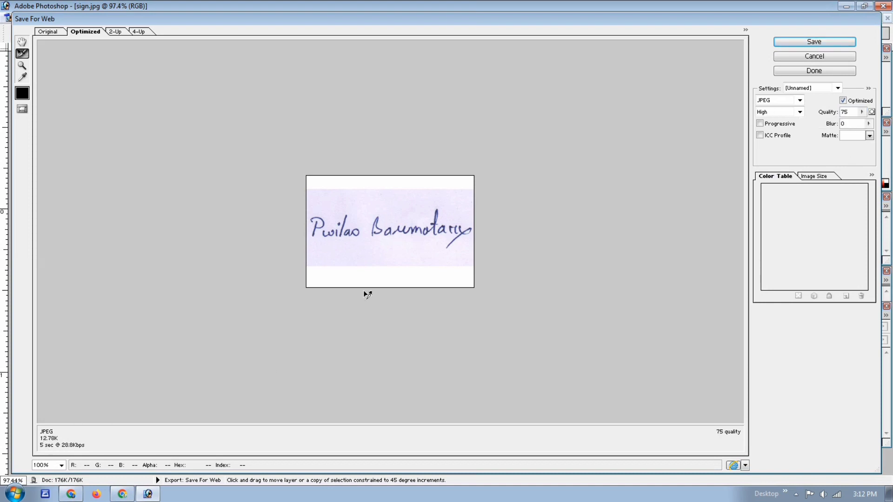
key("Return")
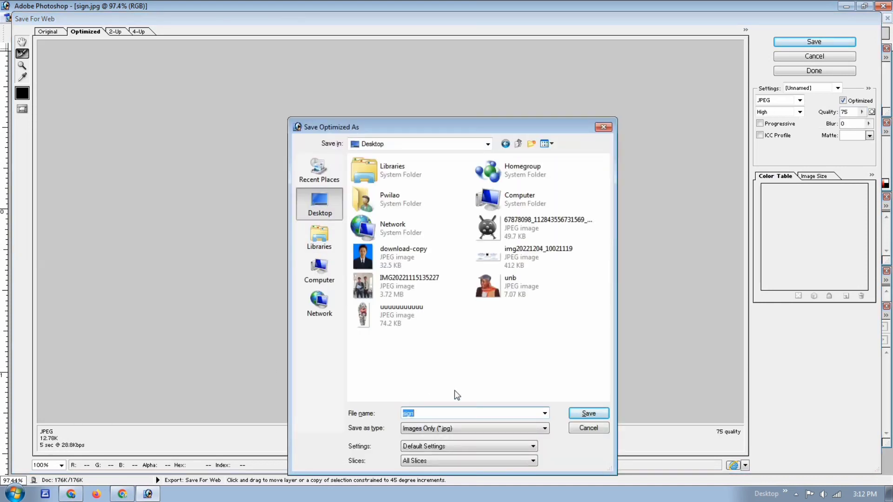
key("Return")
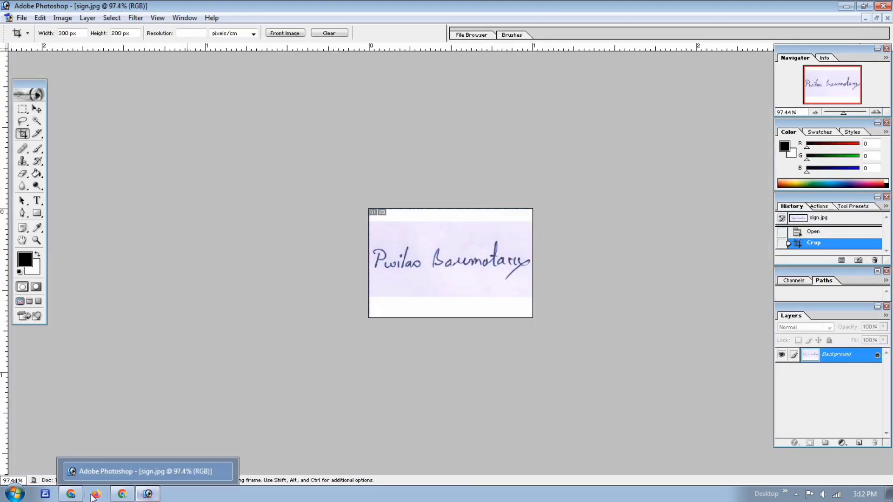
Step: Drag the downloaded grade card image into Photoshop and maximize it
left_click(122, 494)
left_click_drag(357, 215, 219, 384)
left_click(235, 73)
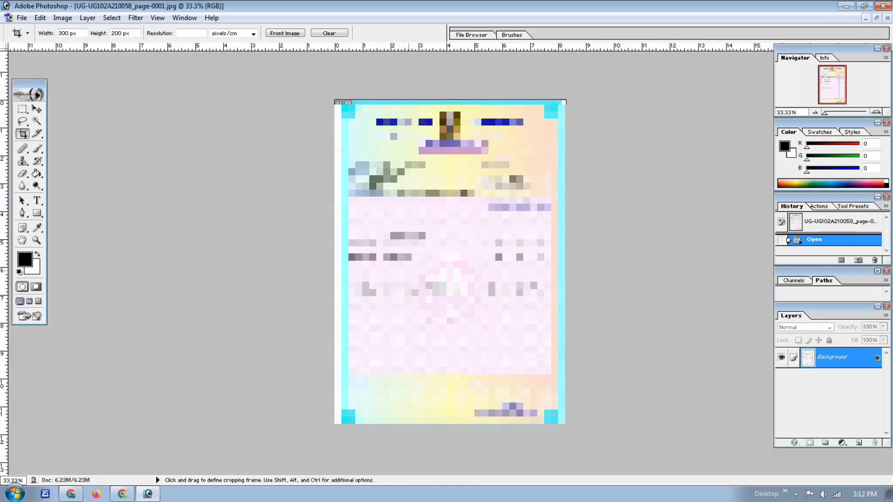
Step: Save the grade card to the Desktop as Photoshop PDF 'grade' with Medium image quality
key("ctrl+shift+s")
left_click(318, 128)
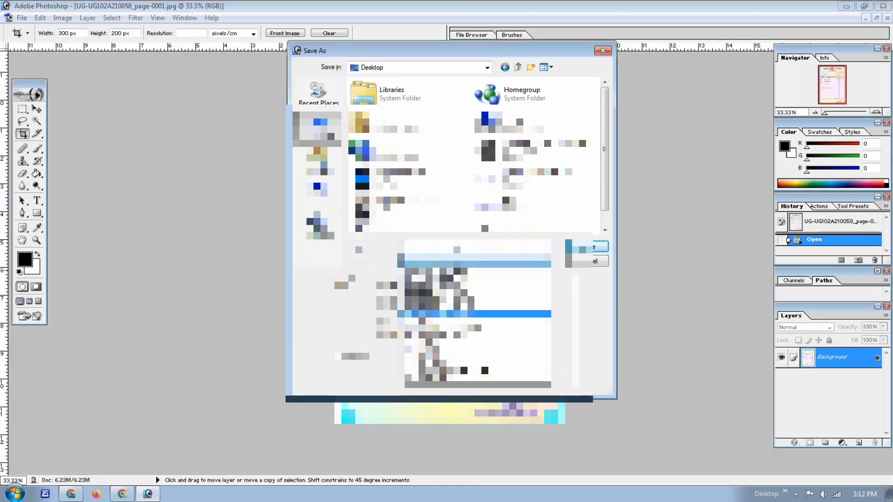
left_click(470, 262)
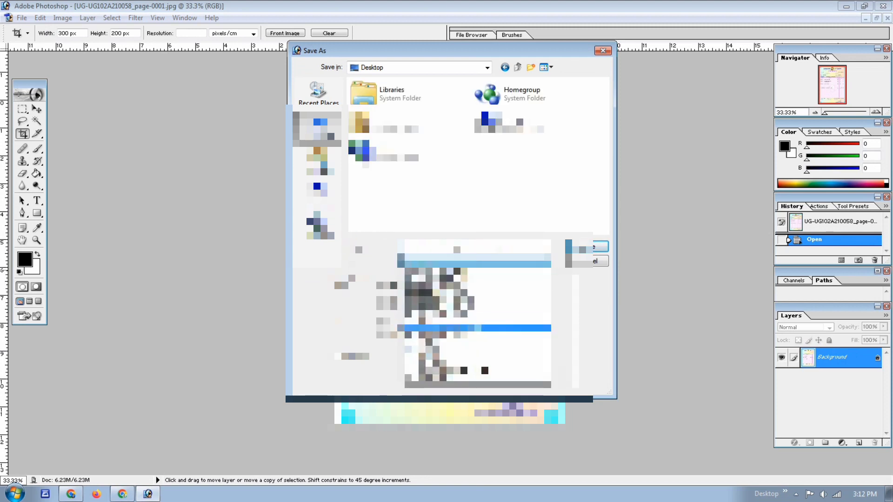
left_click(467, 328)
left_click(518, 247)
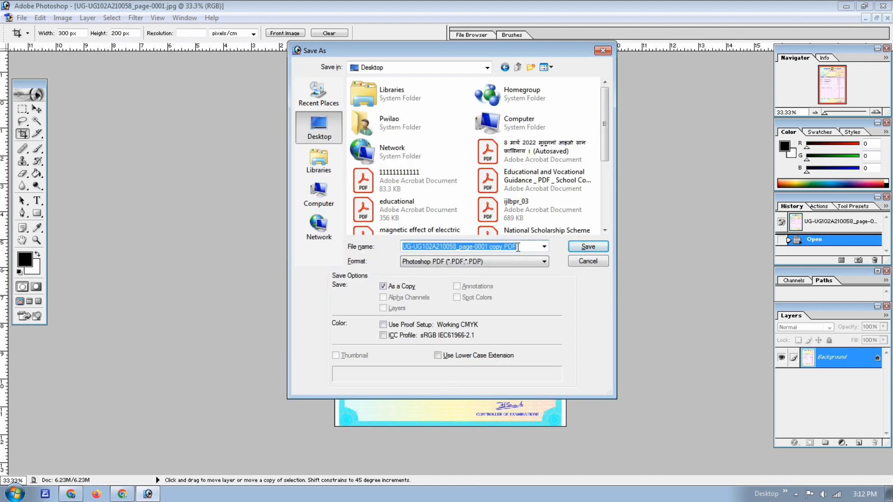
type("grade.pdf")
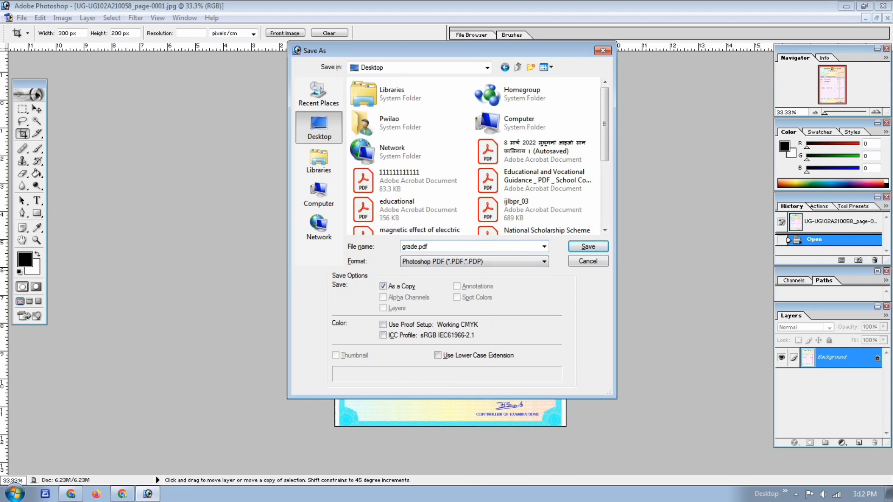
key("Return")
left_click(442, 183)
key("Return")
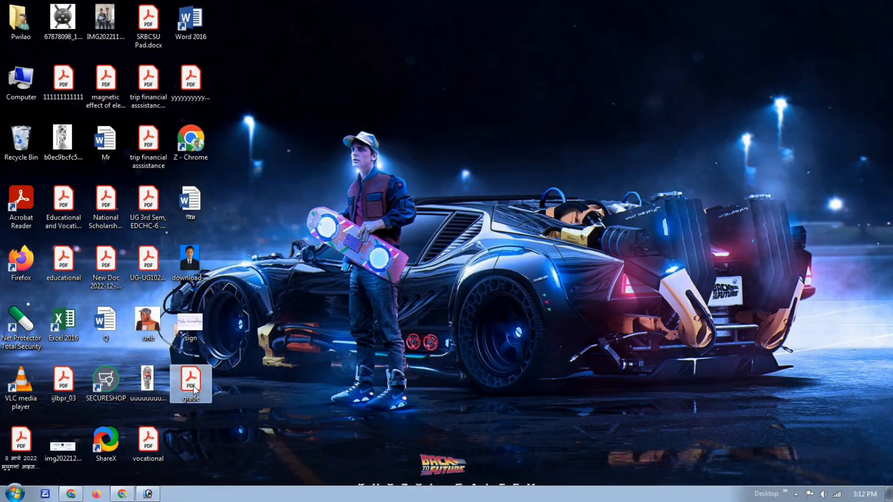
Step: Check grade.pdf's file size in Properties, then return to the application form
right_click(188, 389)
left_click(214, 377)
left_click(389, 207)
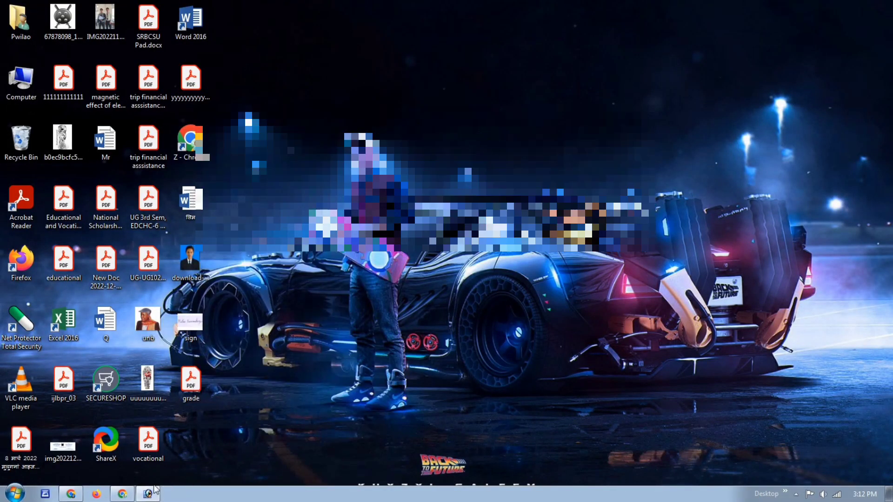
left_click(76, 493)
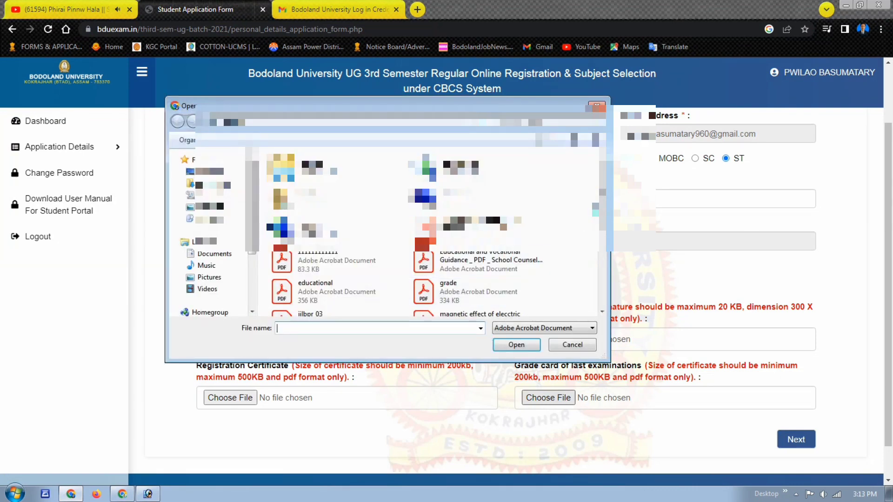
Step: Attach grade.pdf as the grade card and the sign image as the signature, then save the personal details
scroll(470, 245, "down", 2)
double_click(469, 244)
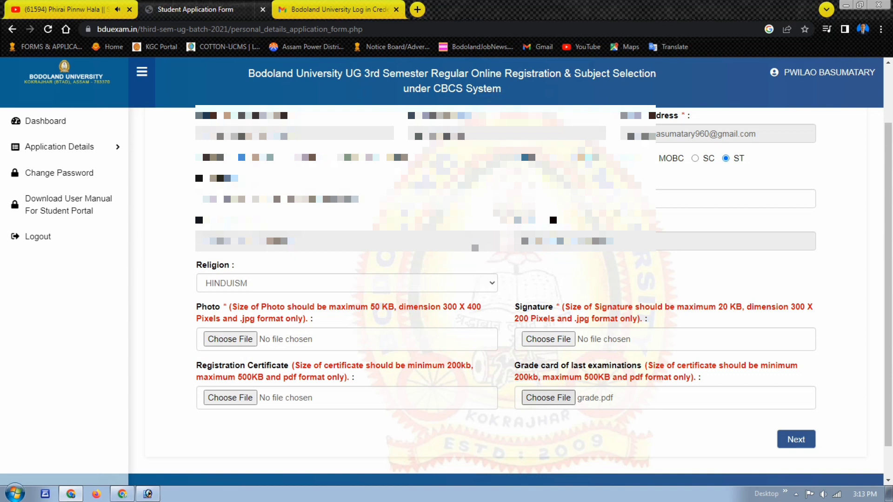
left_click(242, 342)
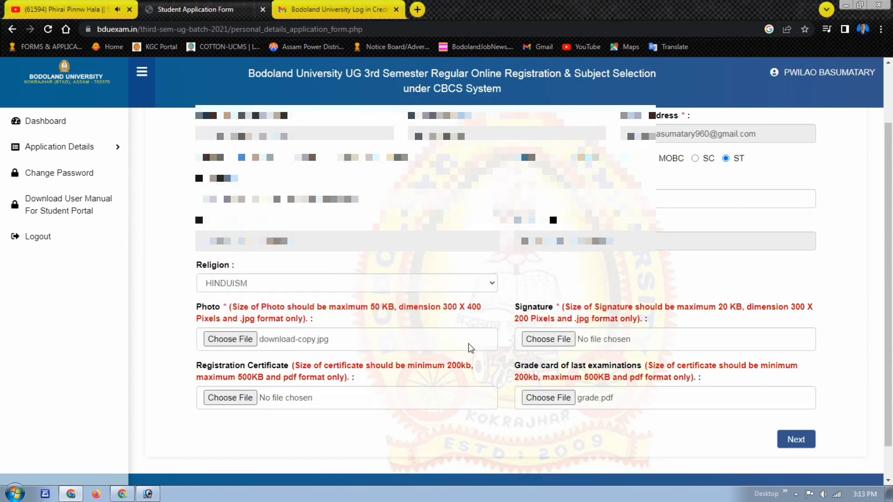
left_click(555, 340)
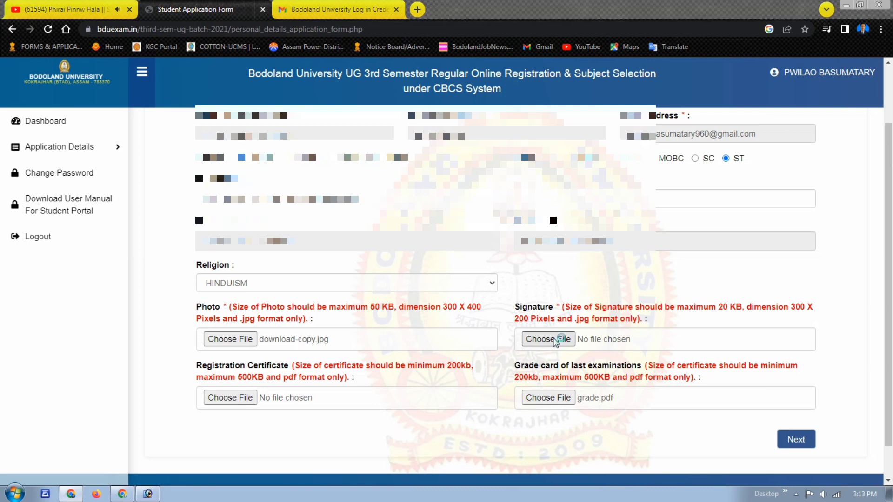
double_click(422, 270)
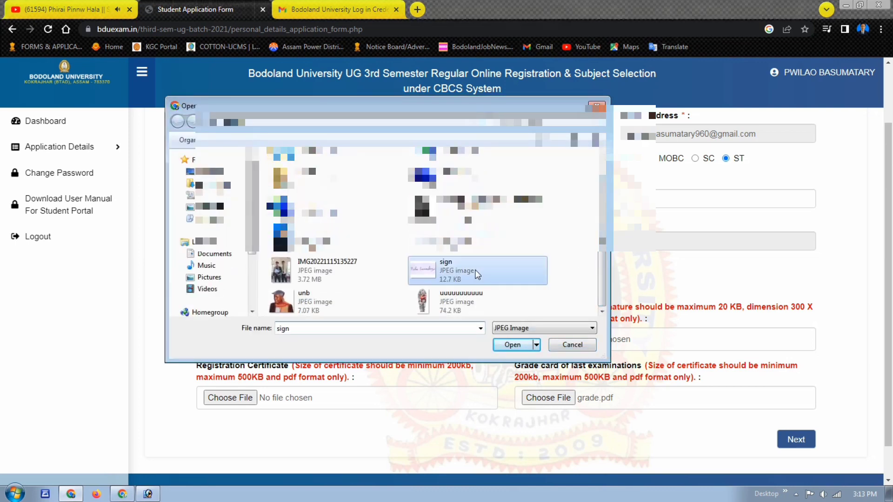
left_click(795, 439)
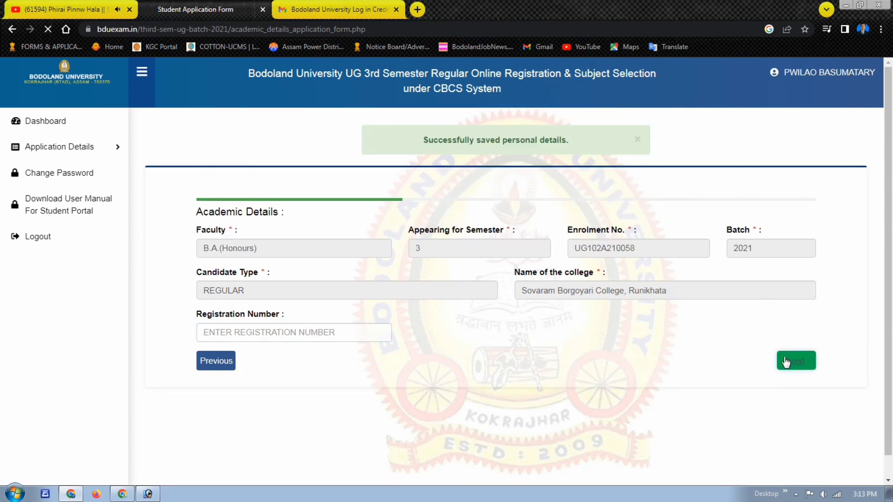
Step: Choose EDUCATION as the subject name and as the Honours 5, 6 and 7 subjects
left_click(343, 232)
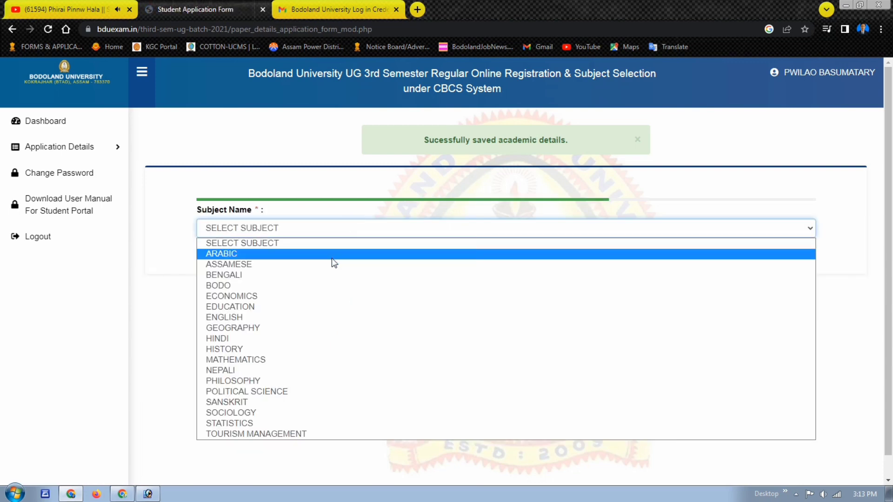
left_click(298, 308)
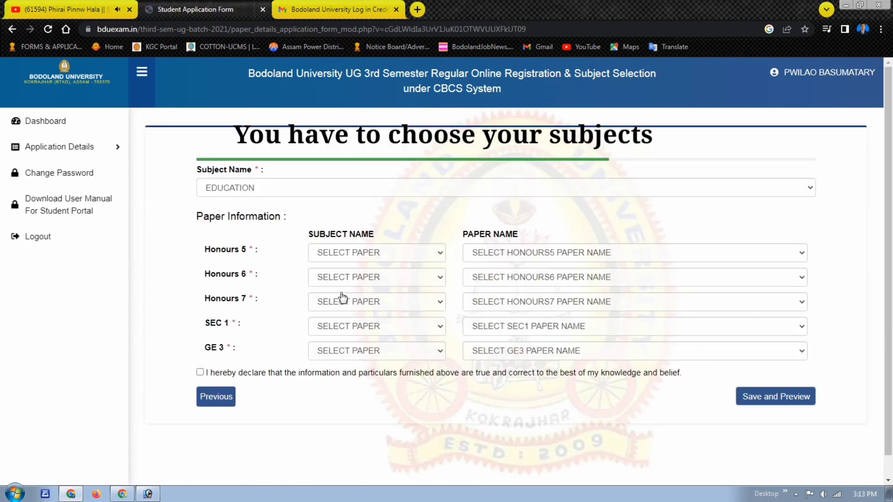
left_click(363, 255)
left_click(368, 278)
left_click(368, 278)
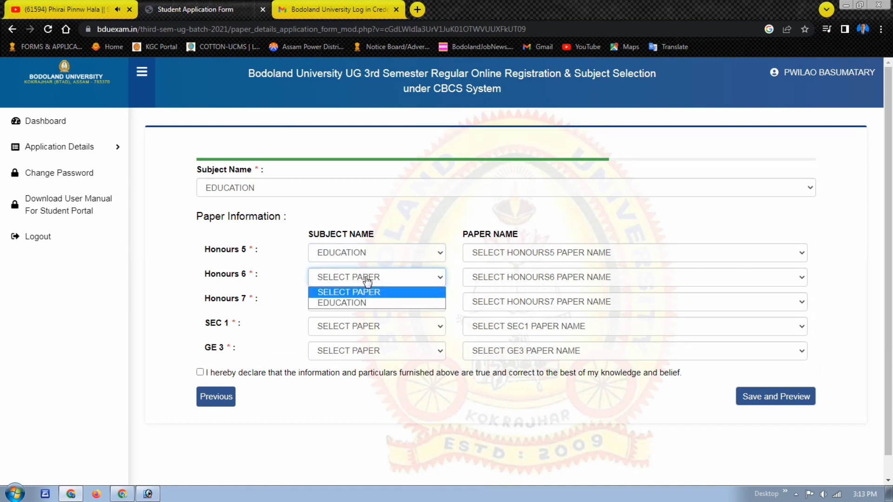
left_click(355, 303)
left_click(365, 304)
left_click(368, 327)
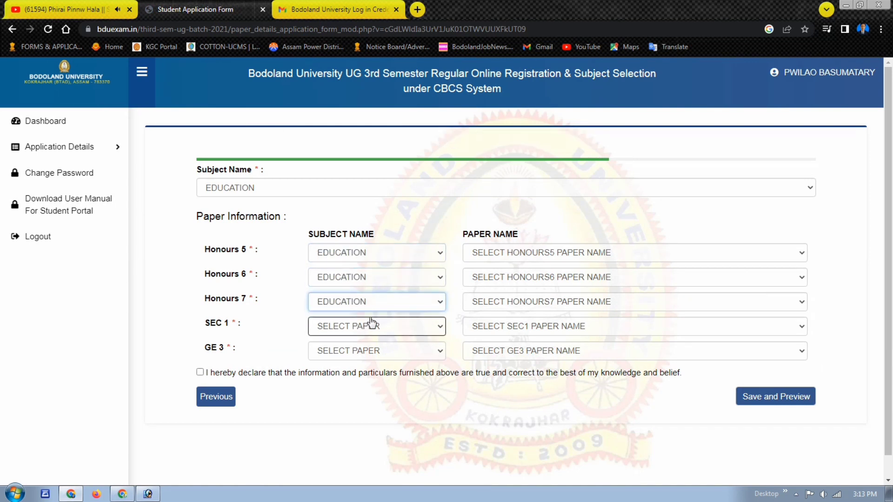
Step: Set Honours papers to Teacher Education, Educational Measurement and Statistics, and Educational Guidance and Counselling
left_click(497, 254)
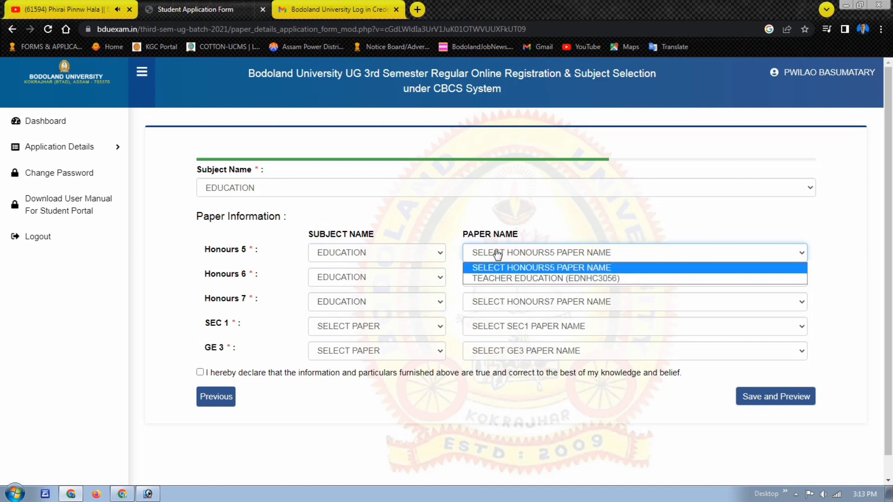
left_click(514, 278)
left_click(522, 279)
left_click(524, 304)
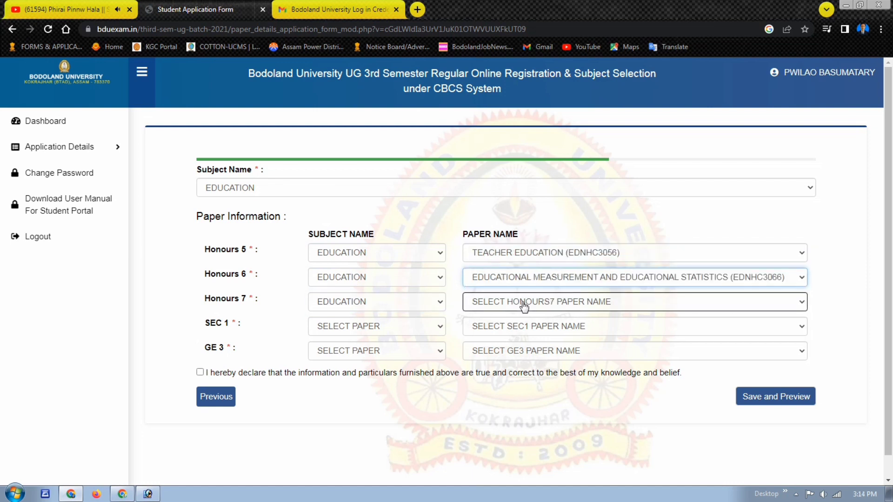
left_click(524, 302)
left_click(531, 325)
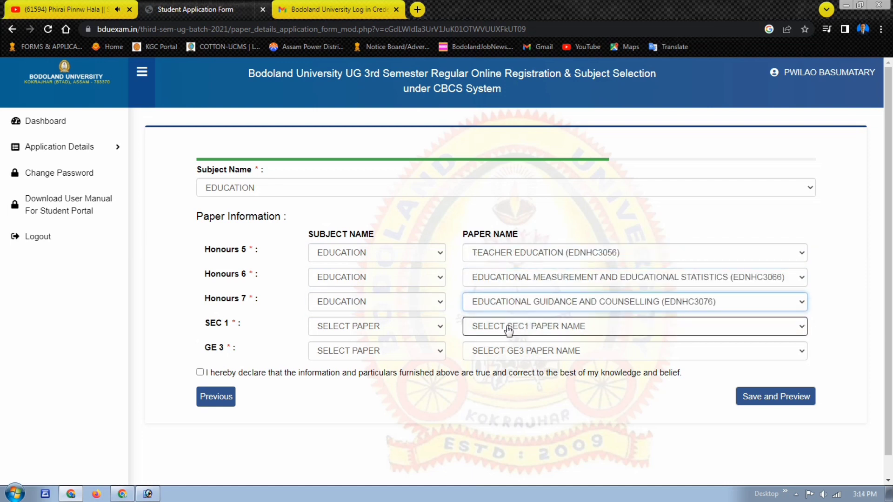
Step: Set BODO for SEC 1 (Composition, Editing and Proof Reading) and GE 3 (Study of Prose Literature), accept declaration, save
left_click(396, 327)
left_click(374, 162)
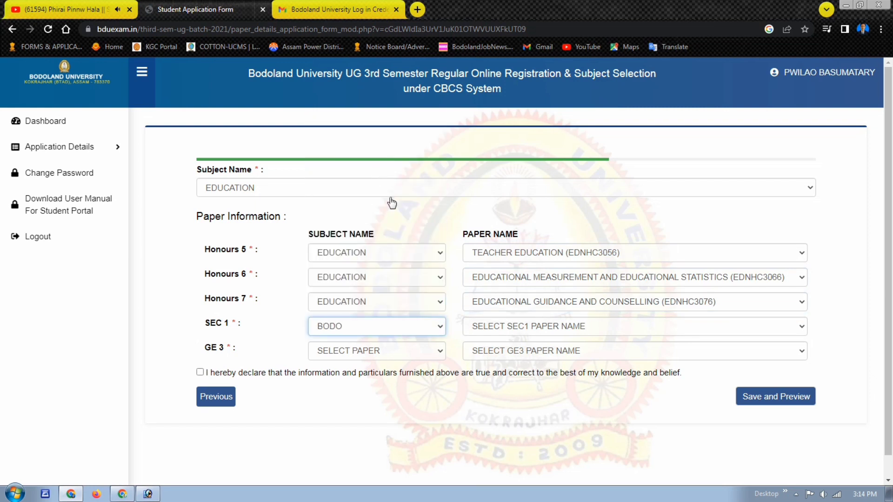
left_click(547, 329)
left_click(546, 352)
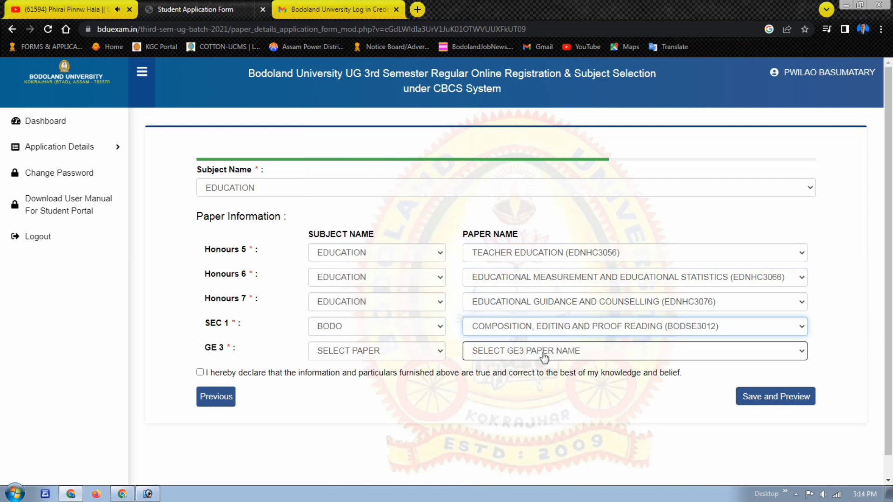
left_click(401, 352)
left_click(368, 186)
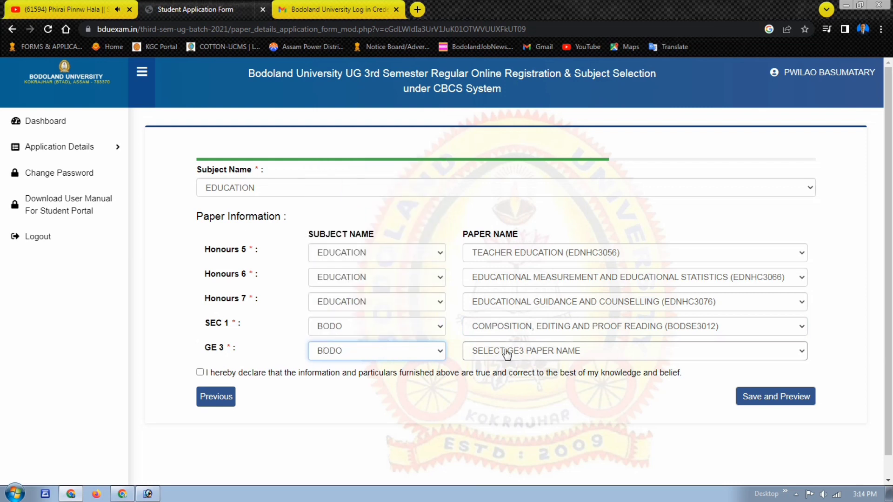
left_click(534, 351)
left_click(582, 378)
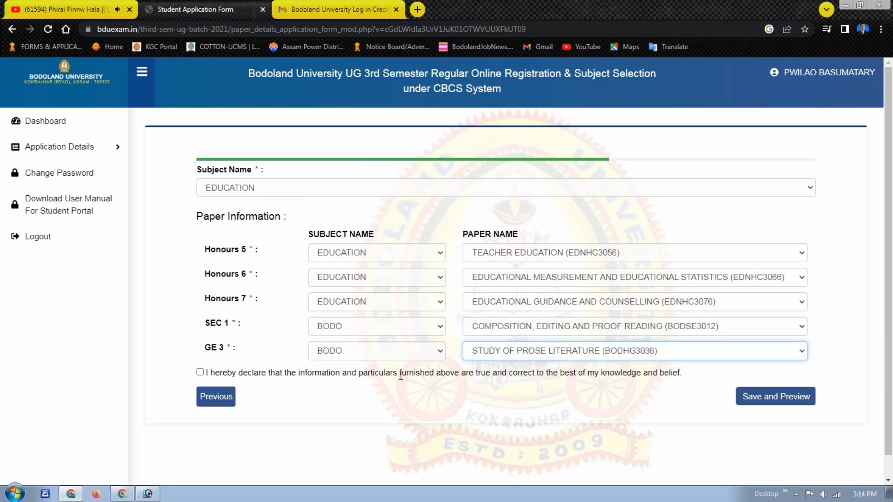
left_click(201, 374)
left_click(753, 398)
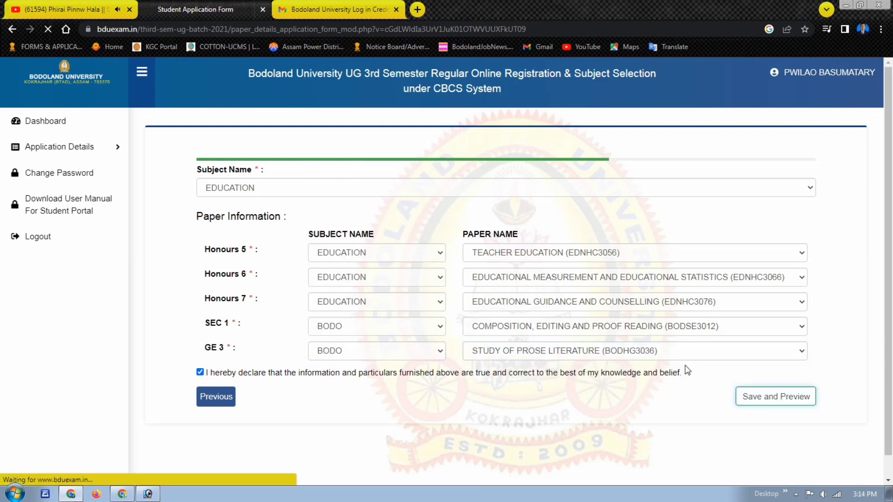
Step: Review the application preview and proceed to Exam Fees Payment to show the Payment Details
scroll(481, 348, "down", 10)
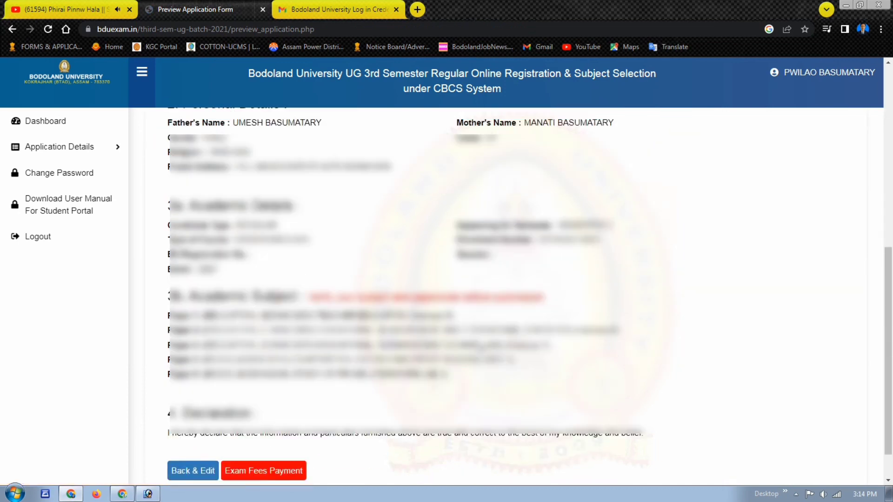
scroll(480, 347, "up", 10)
scroll(481, 348, "down", 10)
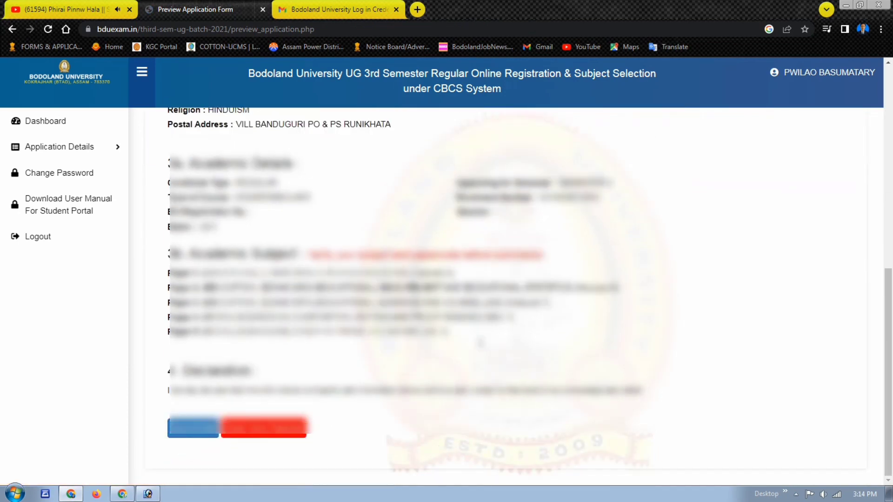
scroll(482, 348, "up", 10)
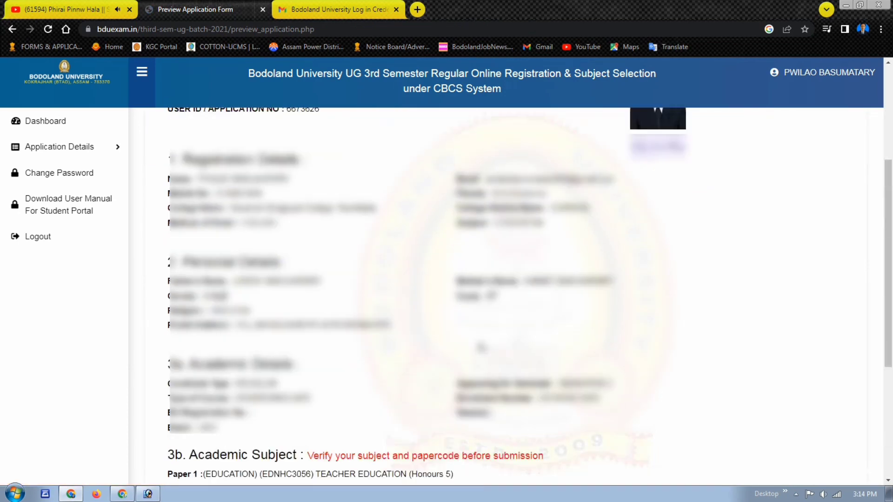
scroll(400, 351, "down", 2)
scroll(378, 384, "down", 3)
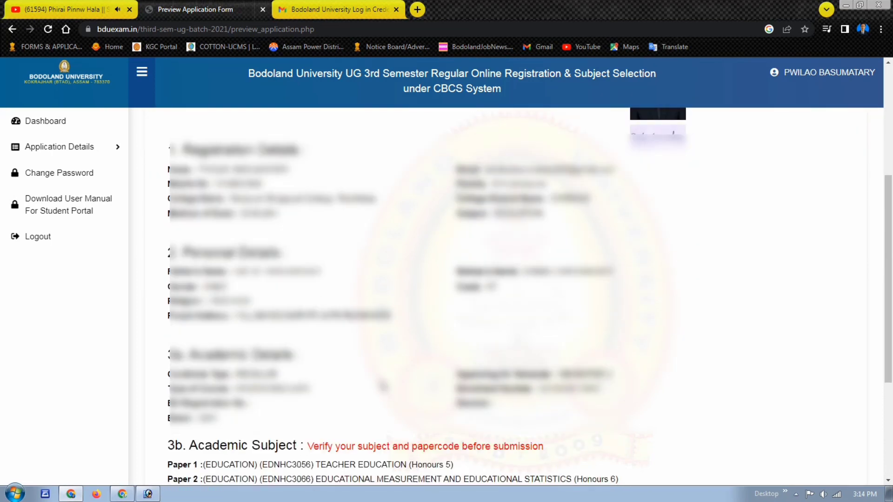
scroll(382, 386, "down", 3)
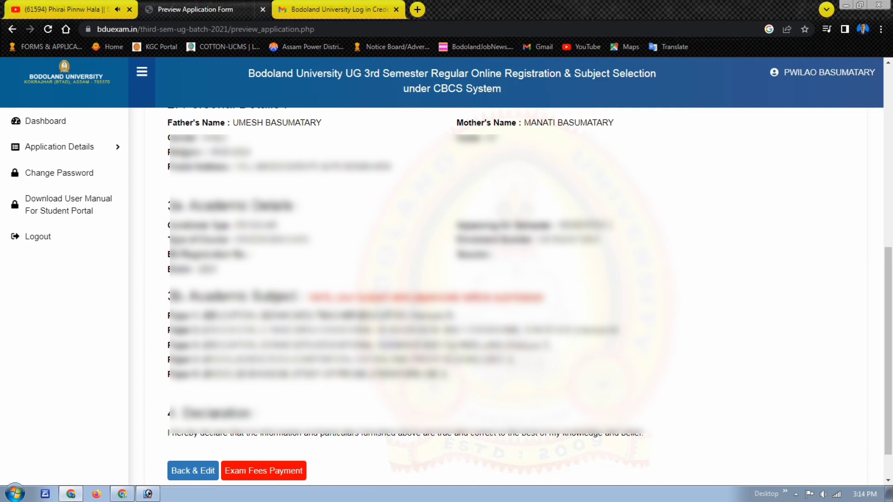
scroll(394, 297, "down", 1)
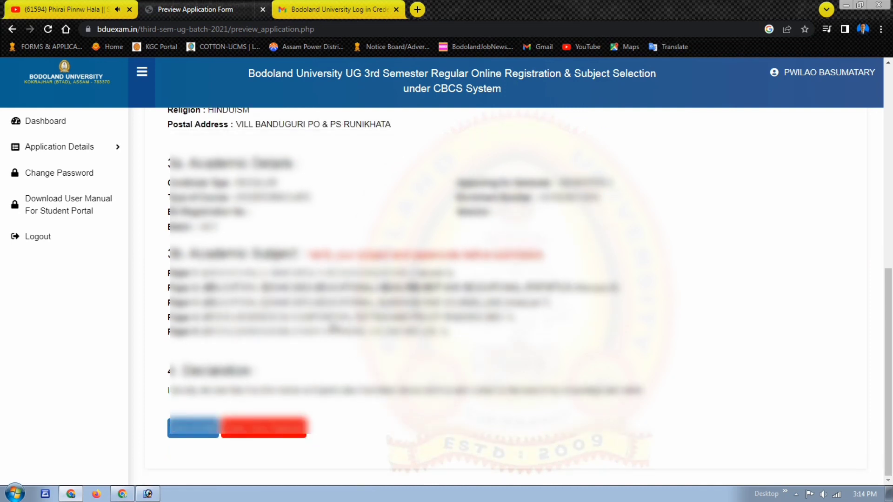
left_click(254, 431)
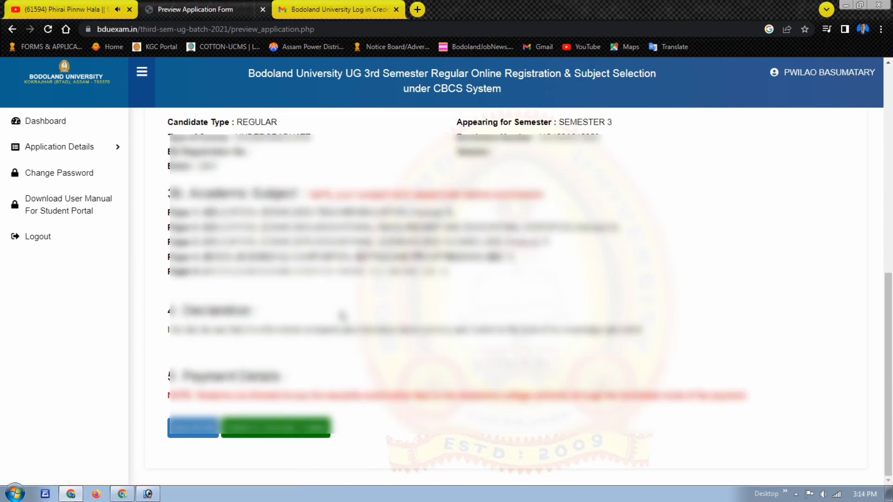
scroll(344, 316, "up", 10)
scroll(309, 386, "down", 10)
Step: Submit the application and save the payment detail PDF to the Desktop
left_click(307, 425)
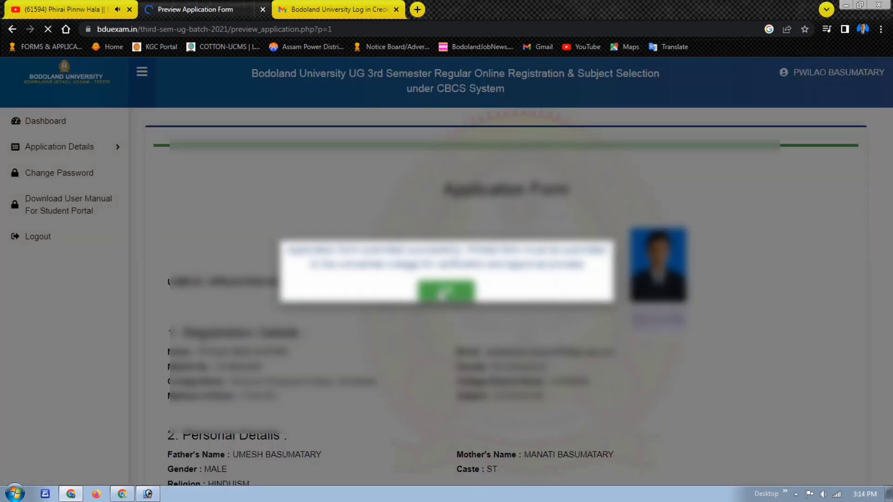
left_click(443, 292)
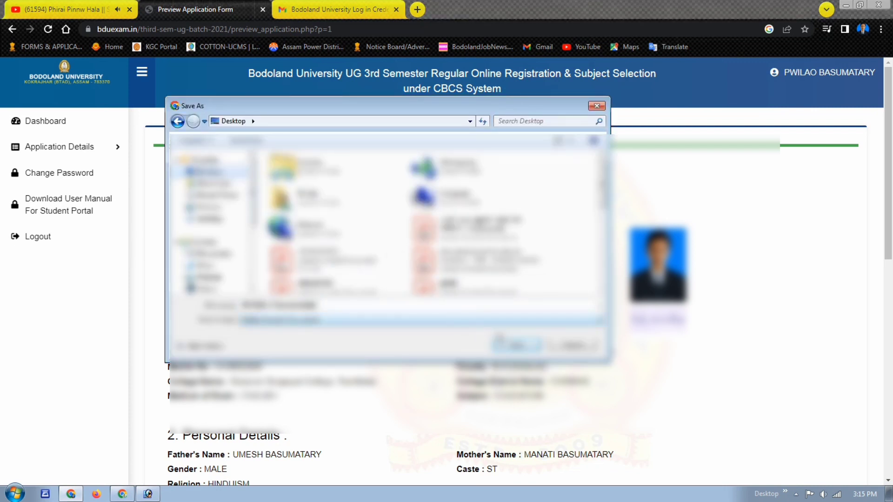
left_click(515, 346)
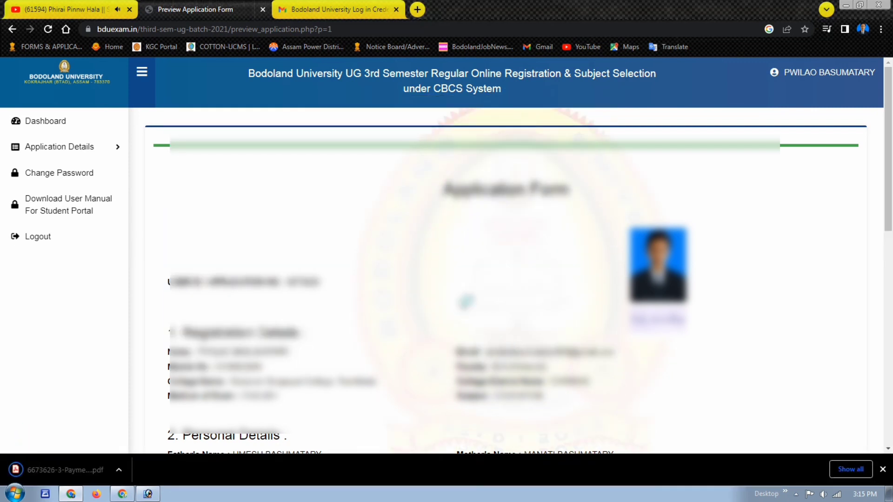
Step: Download and save the application form PDF, then open the downloaded payment detail PDF
scroll(489, 296, "down", 5)
scroll(489, 296, "down", 6)
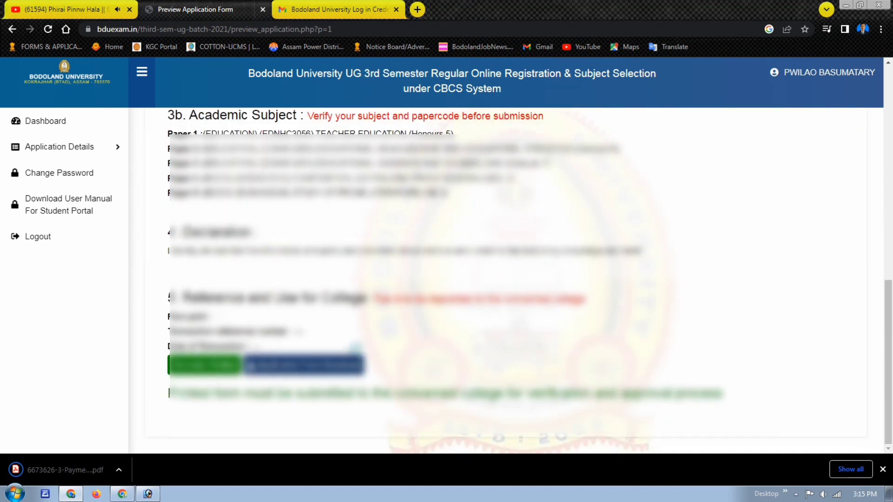
left_click(352, 364)
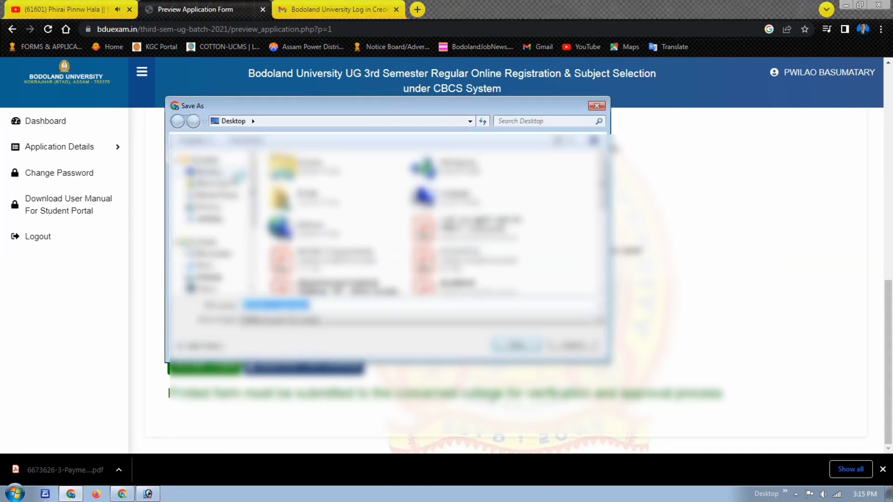
left_click(514, 347)
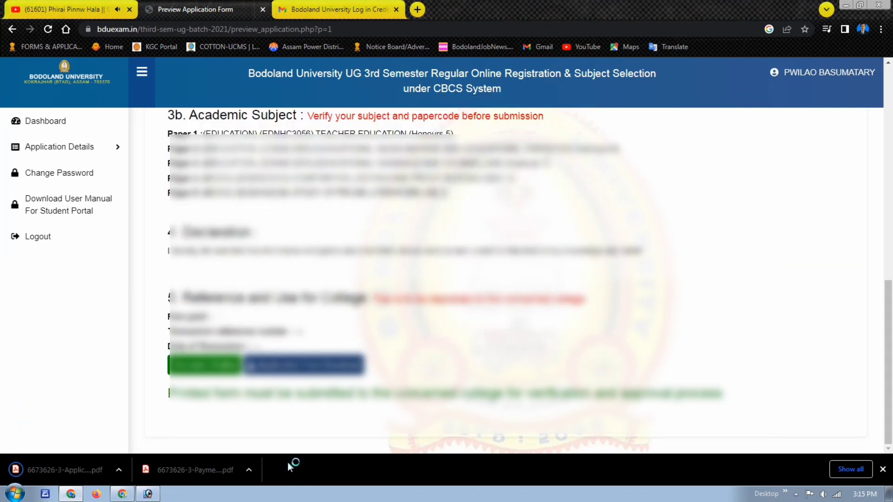
left_click(219, 469)
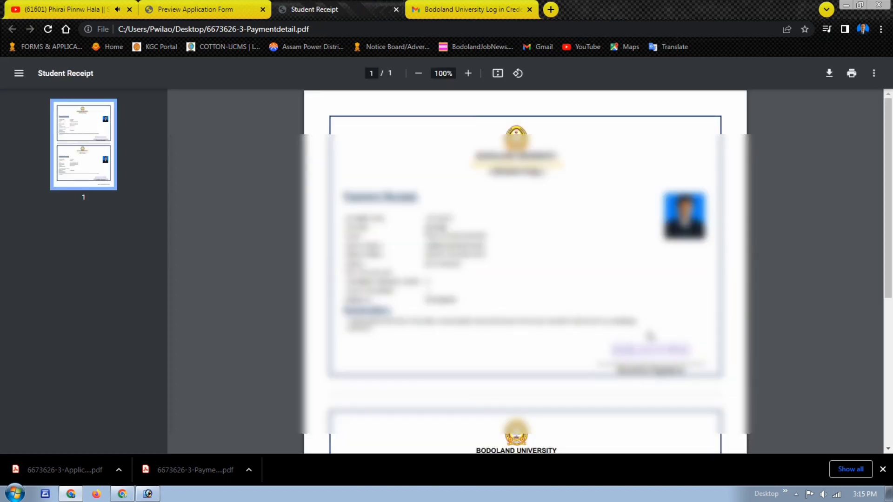
Step: Start printing the Student Receipt PDF from the Chrome PDF viewer
scroll(650, 336, "down", 6)
scroll(651, 335, "up", 6)
left_click(852, 74)
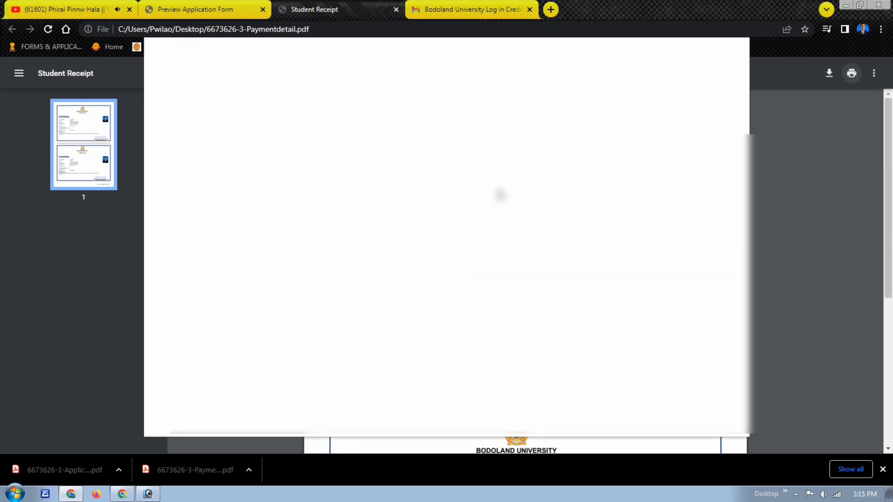